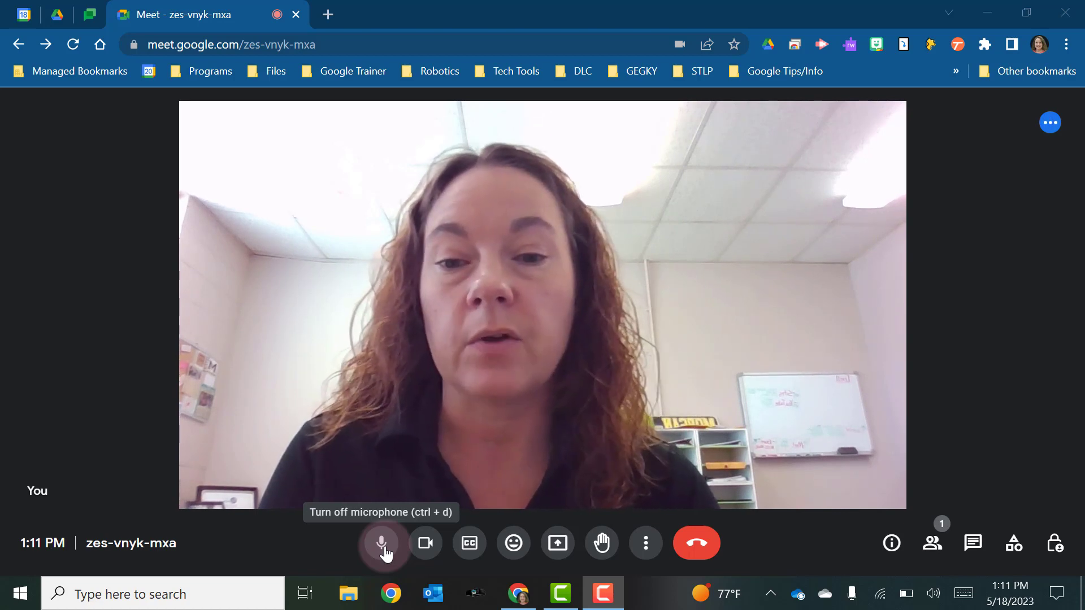
Mute and unmute the microphone, and switch the camera off and back on.
click(382, 544)
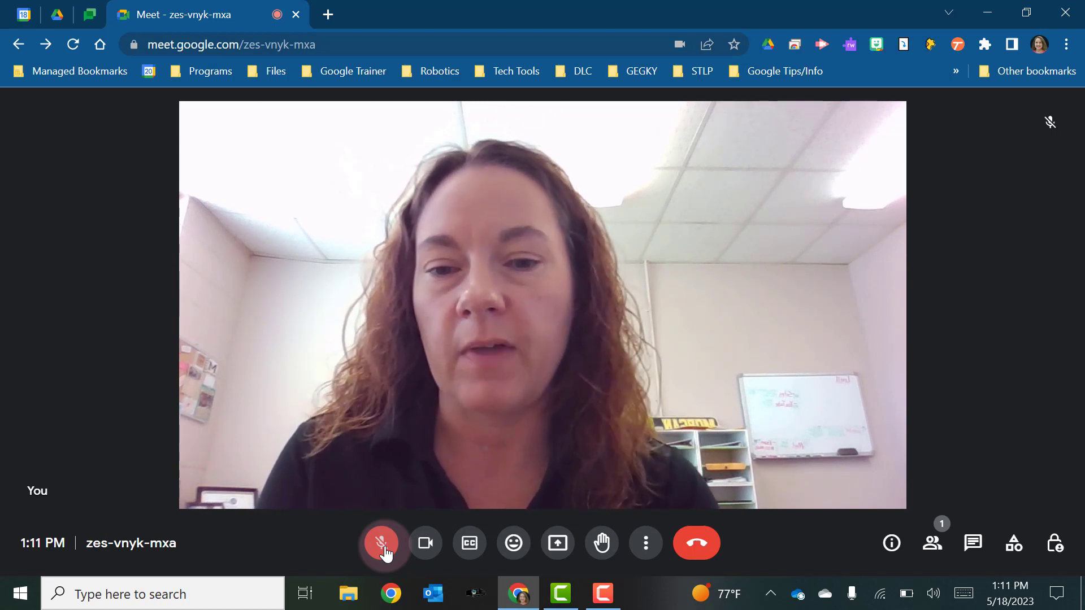
click(385, 549)
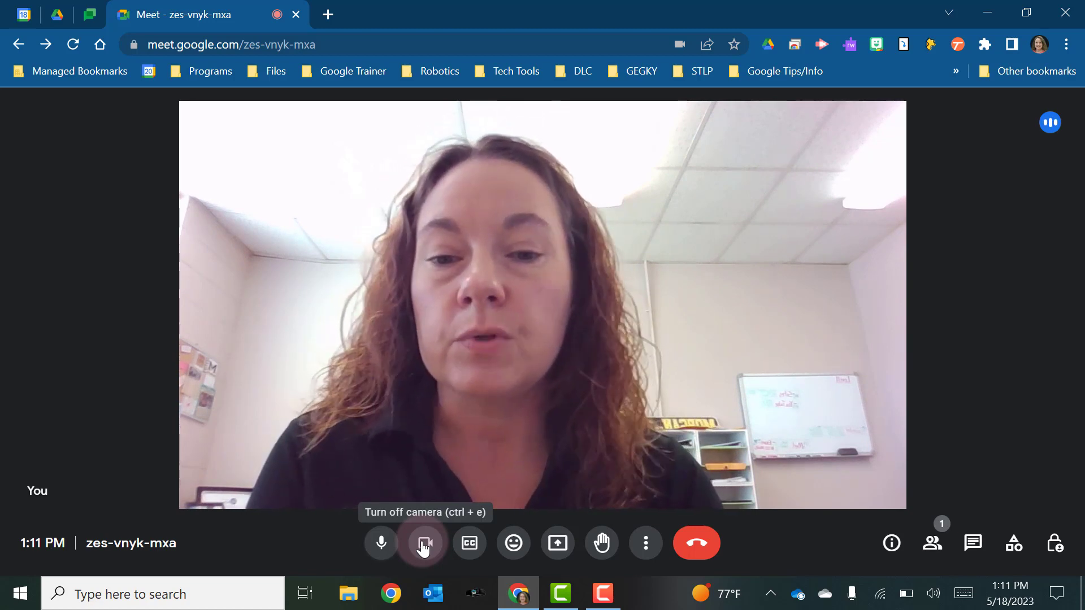
click(424, 545)
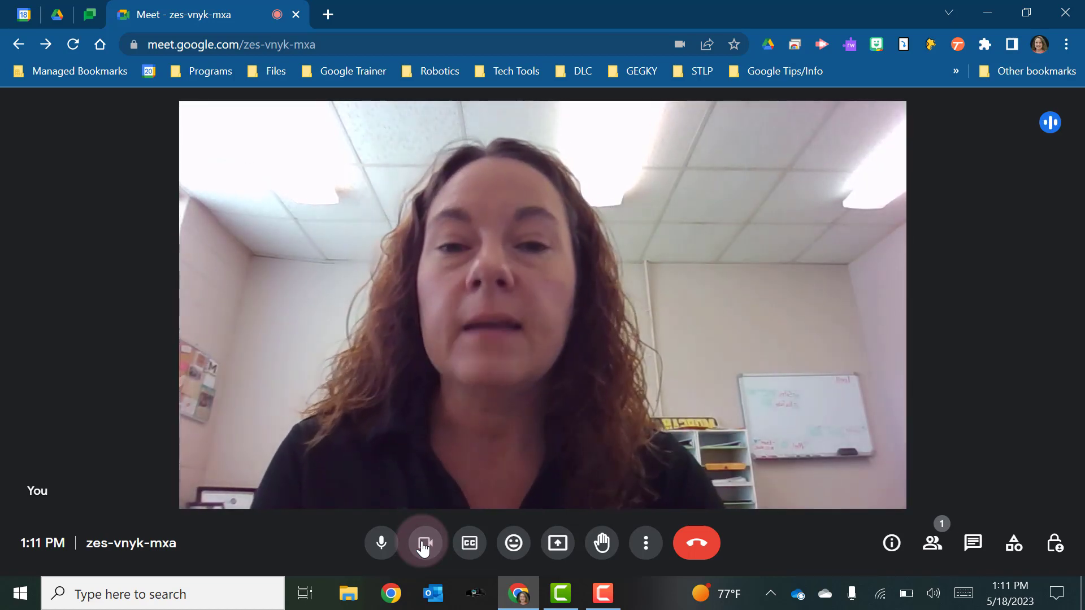
Turn on the live captions for the meeting and turn them off again.
click(470, 544)
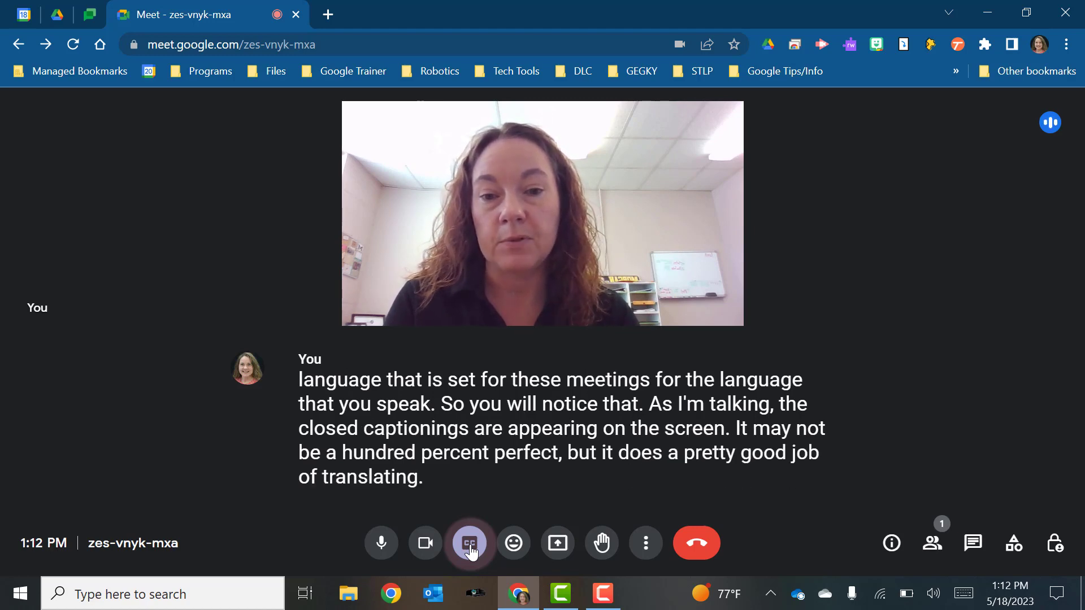
click(471, 549)
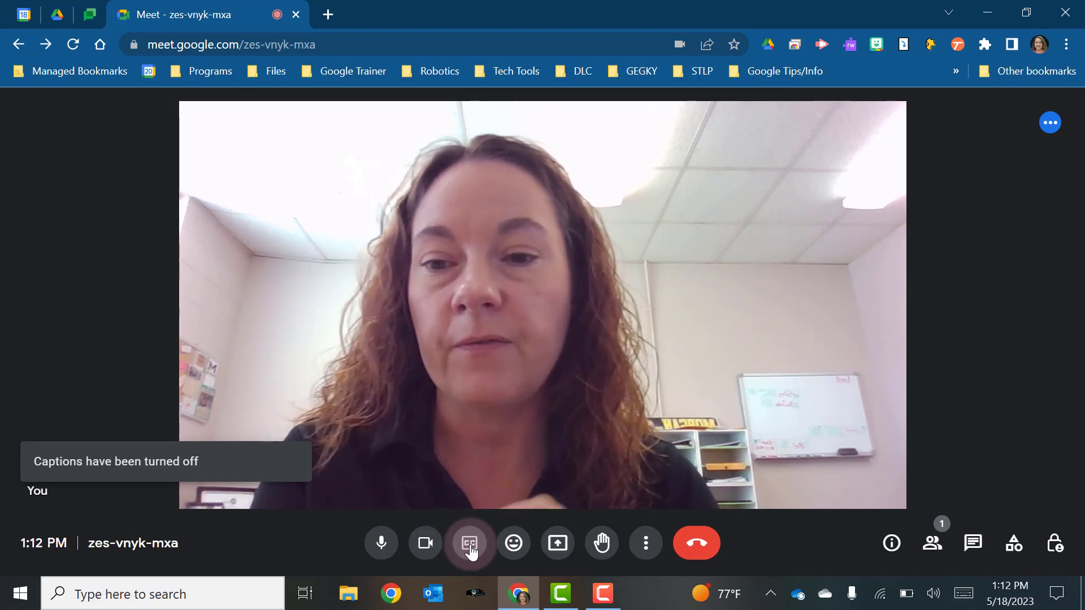
Turn captions on, enable translated captions from English to Spanish, and turn the captions off after closing the settings.
click(470, 546)
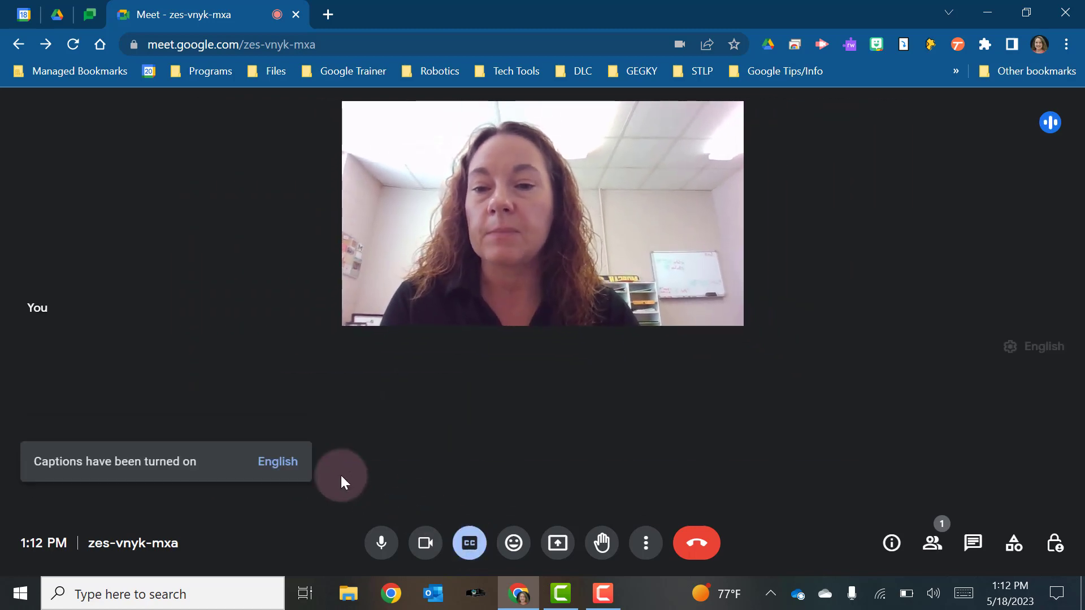
click(276, 462)
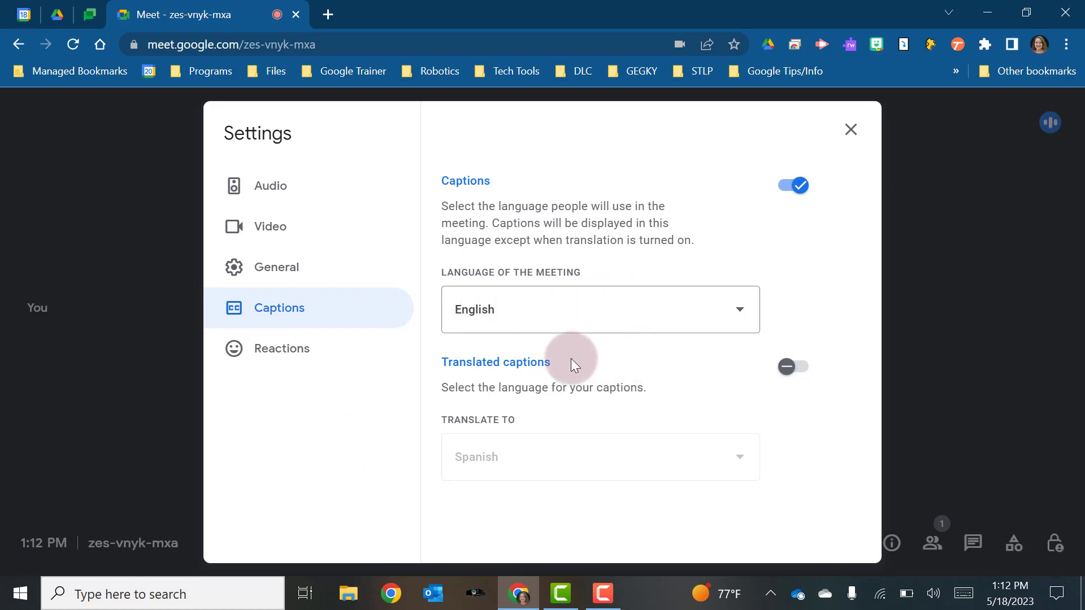
click(790, 368)
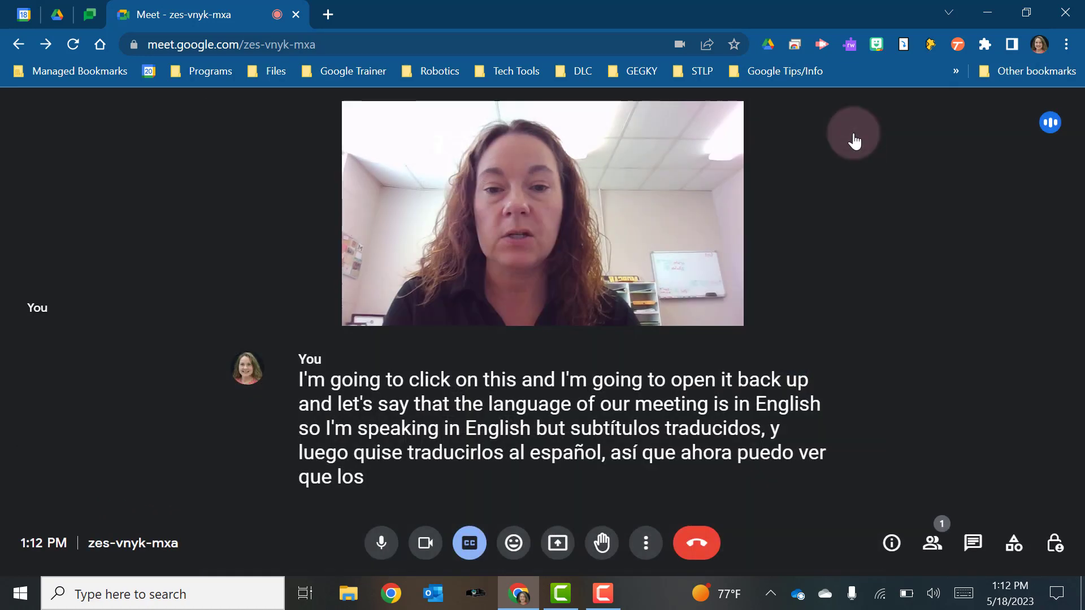
click(852, 131)
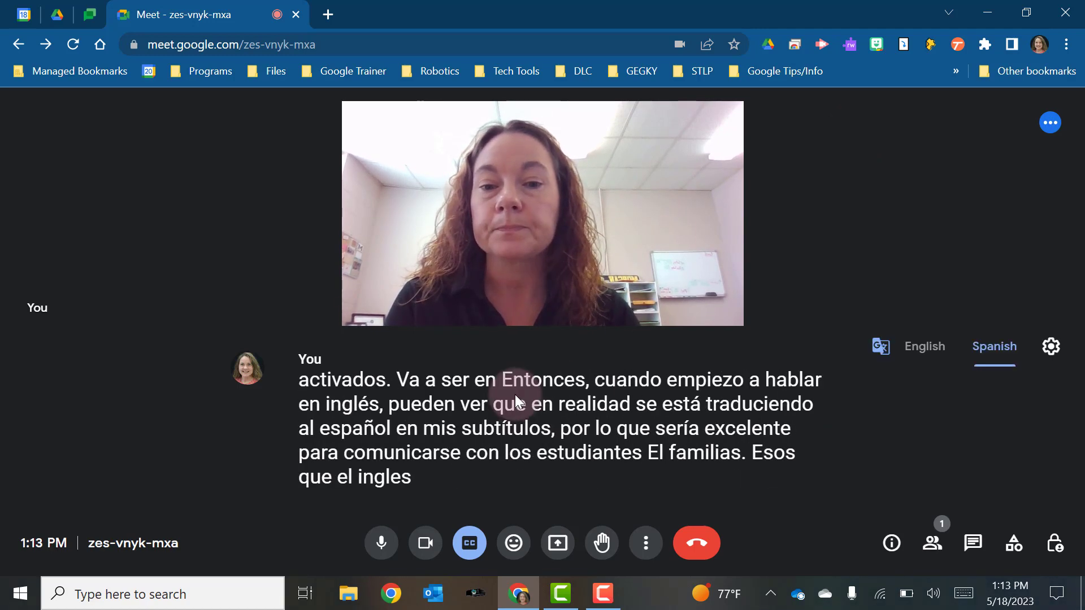
click(468, 544)
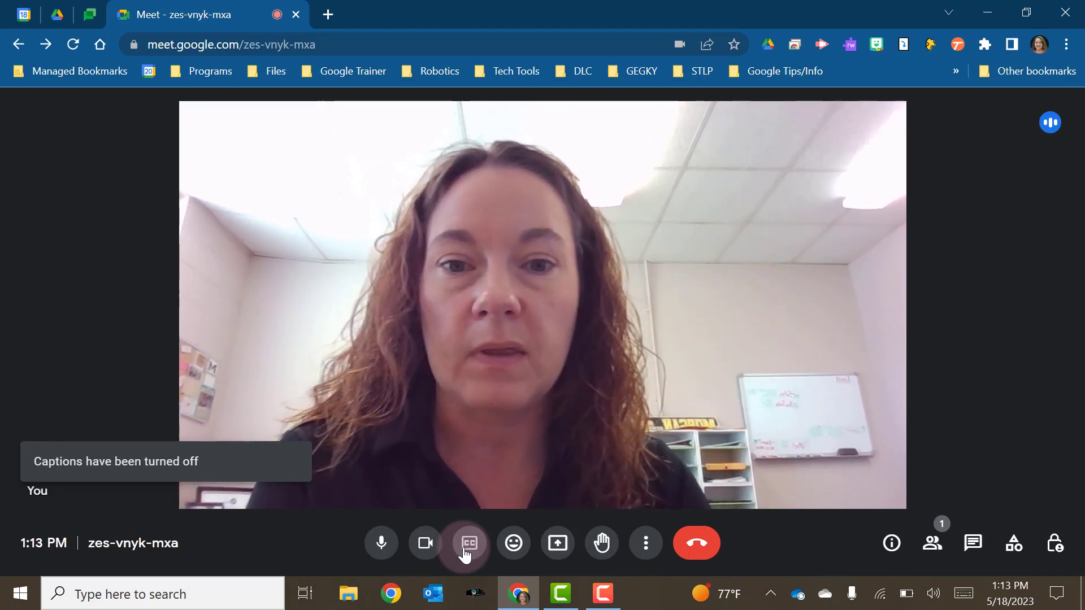
Send a thumbs-up and a clapping-hands reaction in the meeting and close the reactions.
click(514, 545)
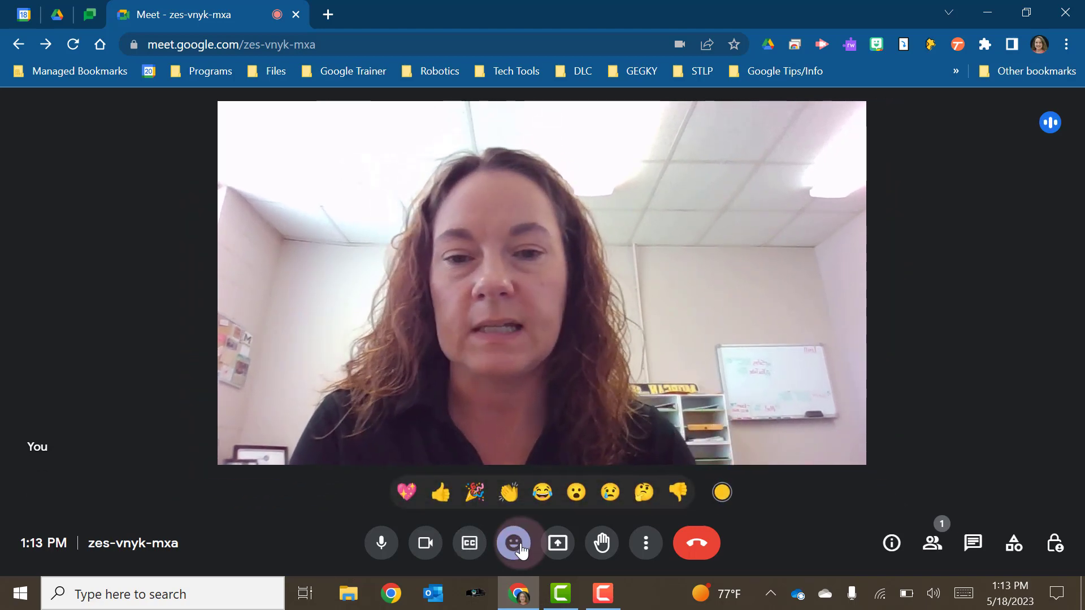
click(441, 502)
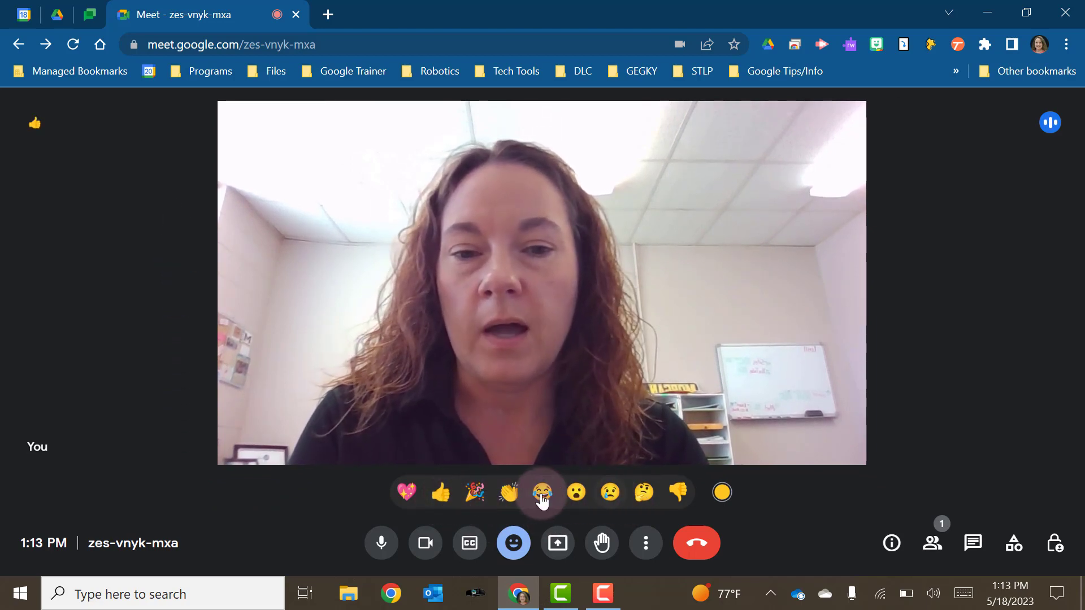
click(512, 495)
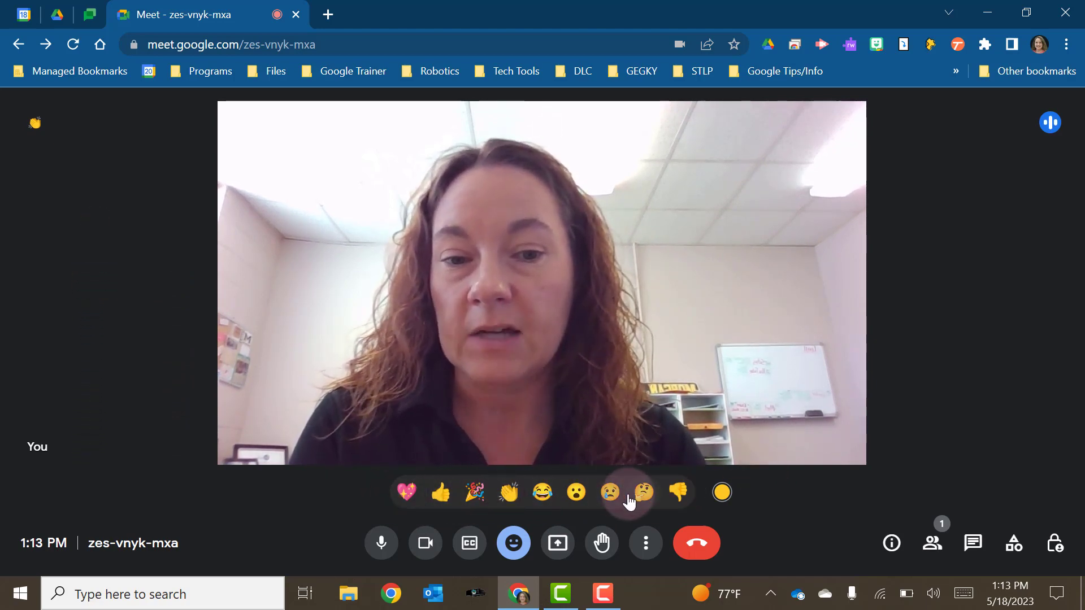
click(513, 546)
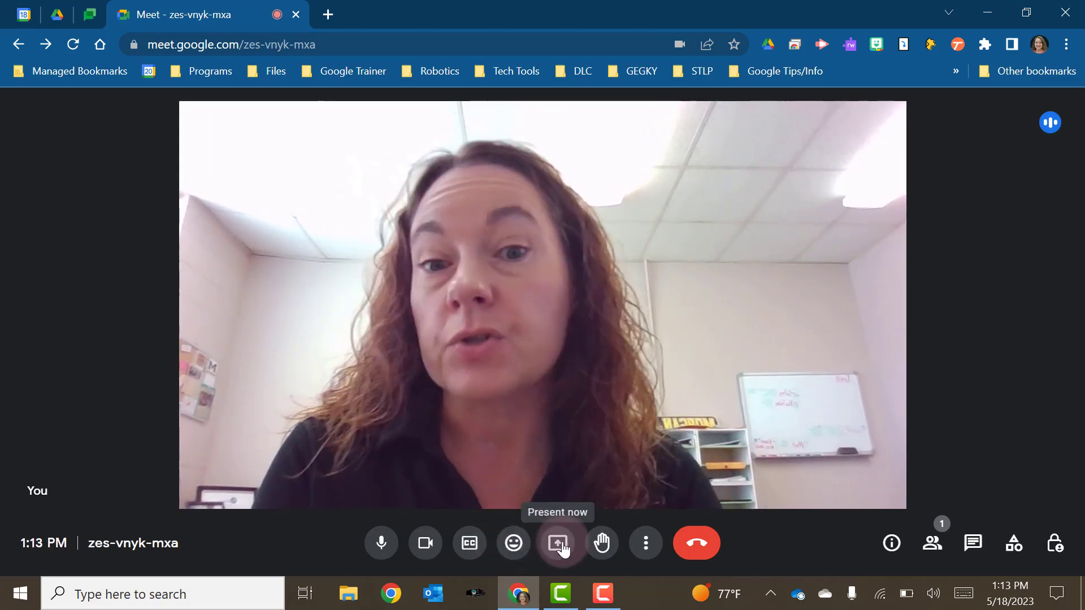
Present the entire screen to the meeting and stop presenting.
click(558, 544)
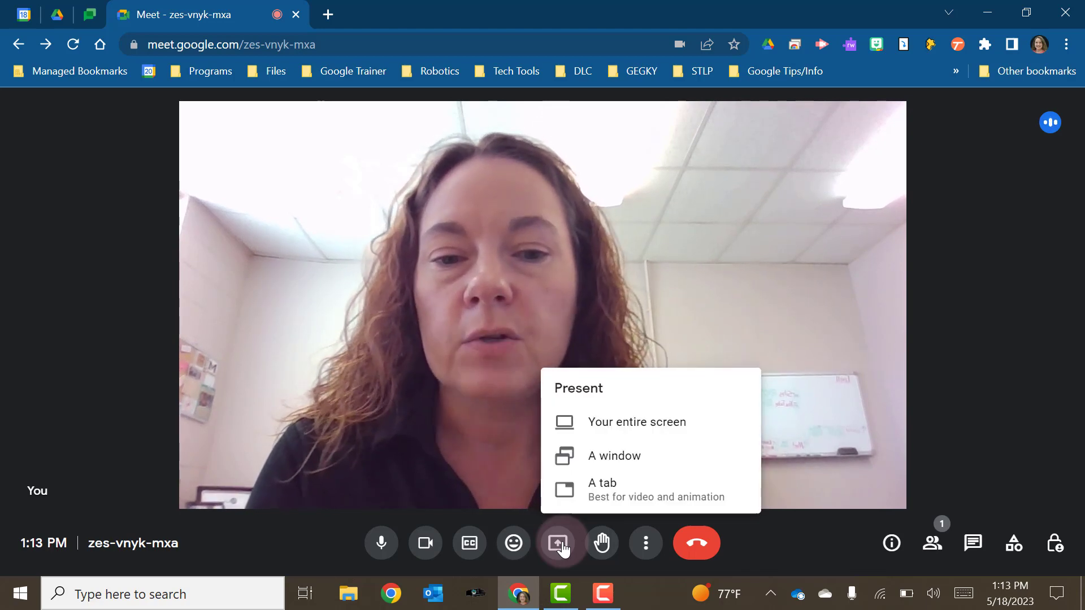
click(599, 434)
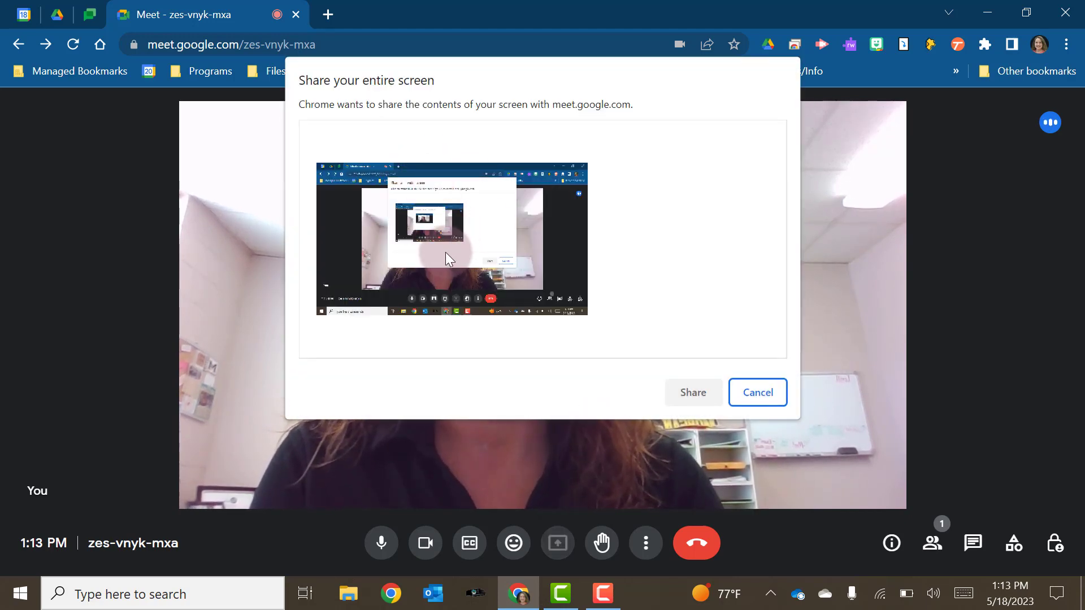
click(446, 253)
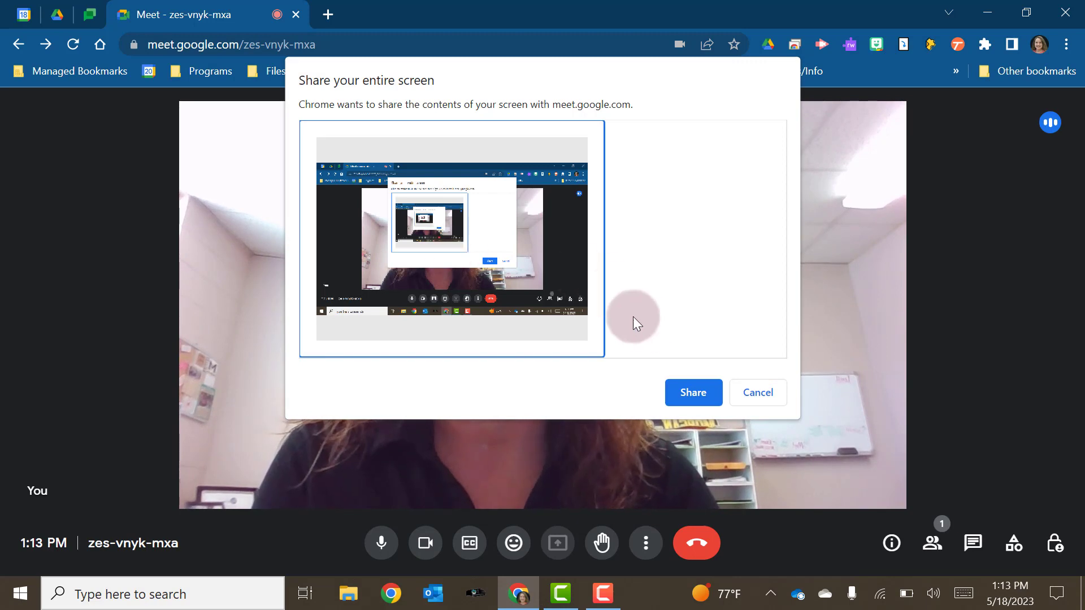
click(690, 395)
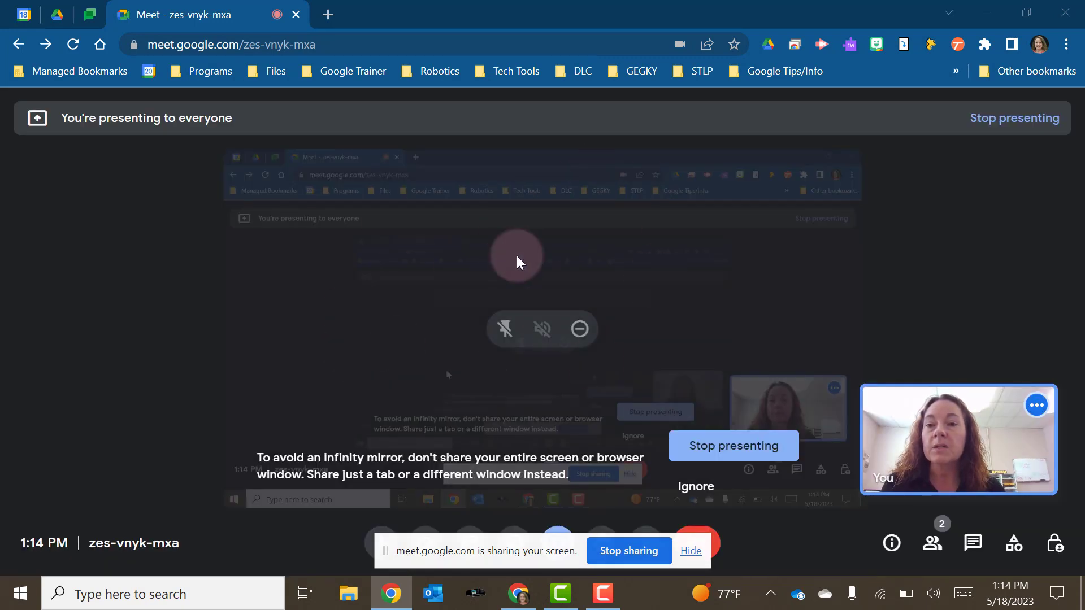
click(697, 447)
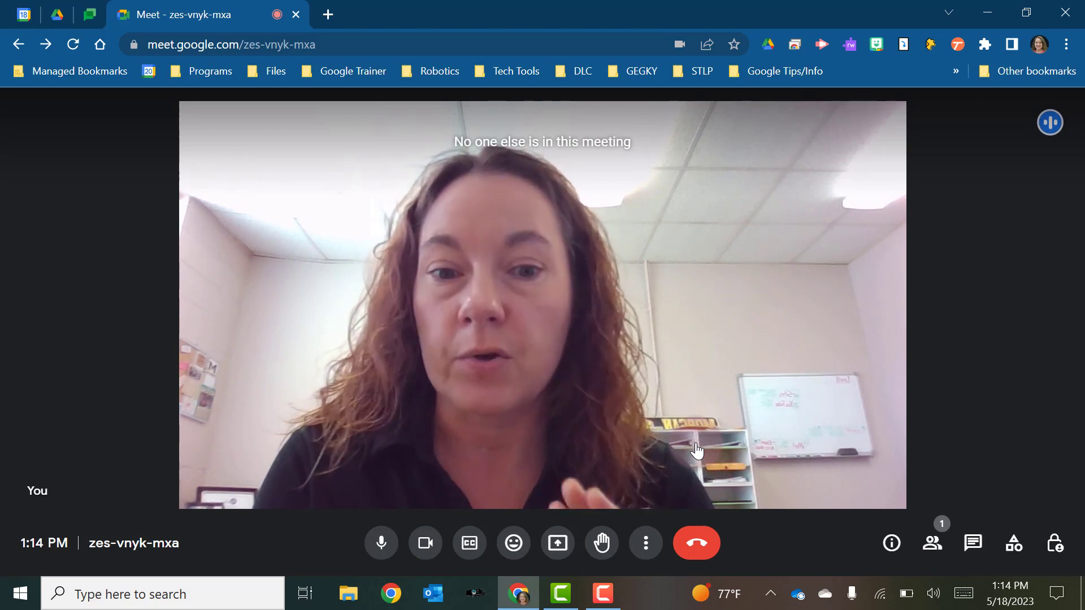
click(556, 544)
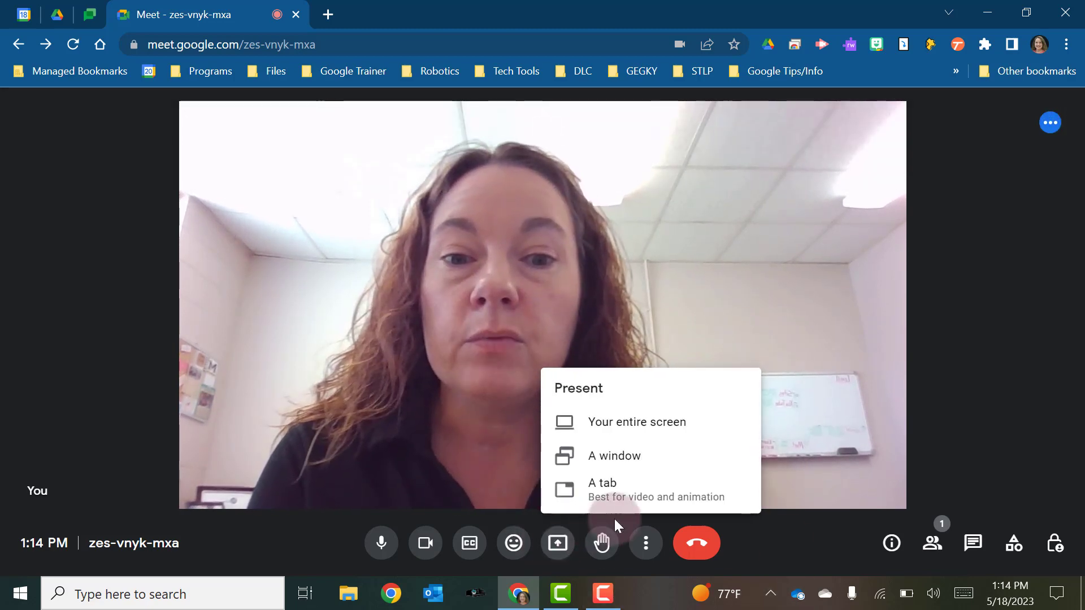
click(615, 456)
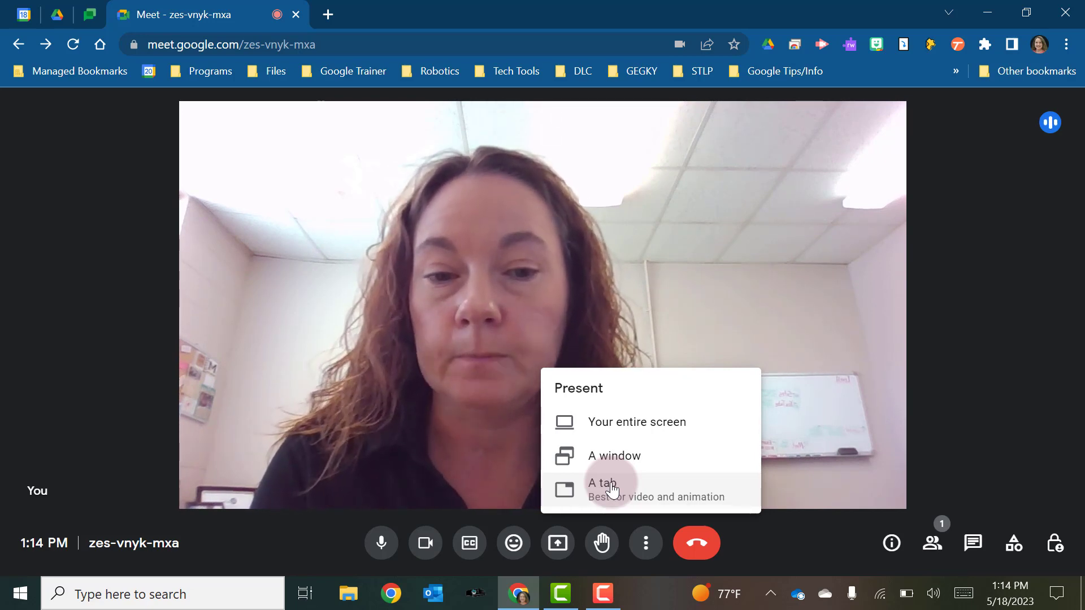
click(571, 568)
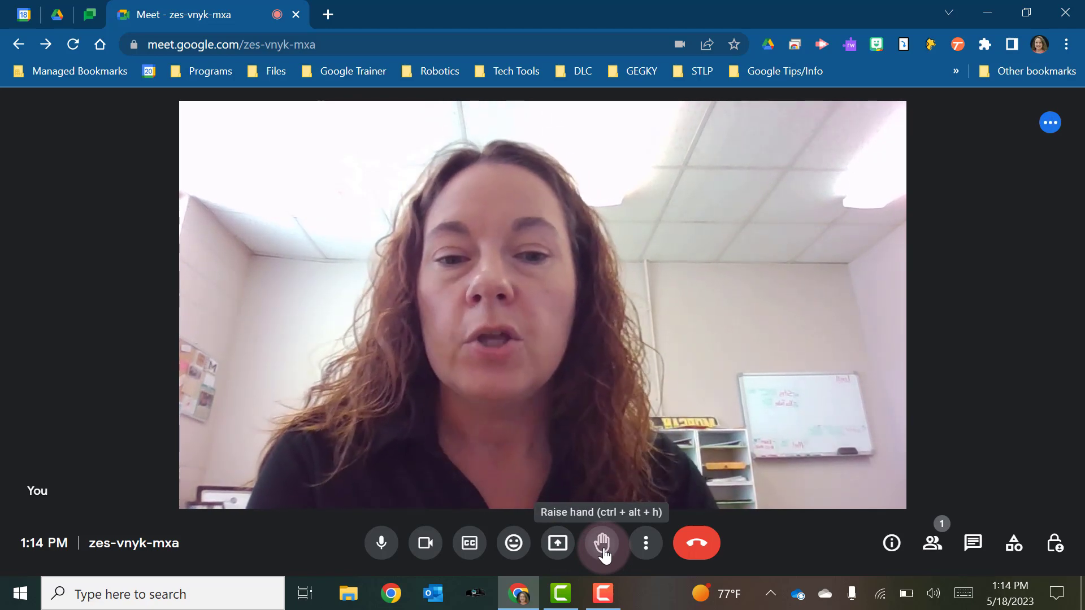
Raise the hand in the meeting and lower it again.
click(602, 551)
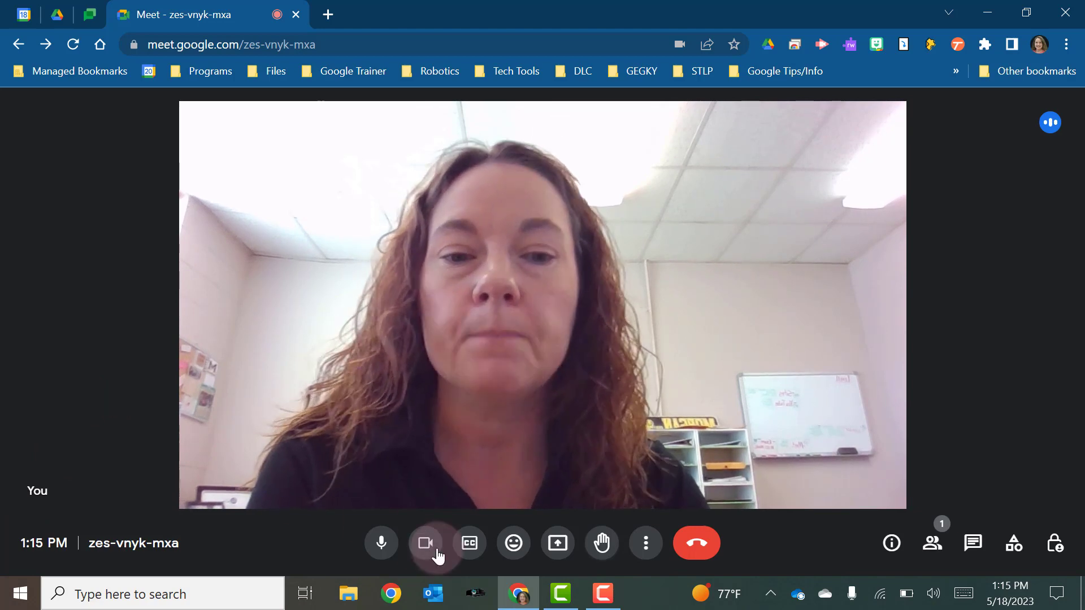
right_click(649, 554)
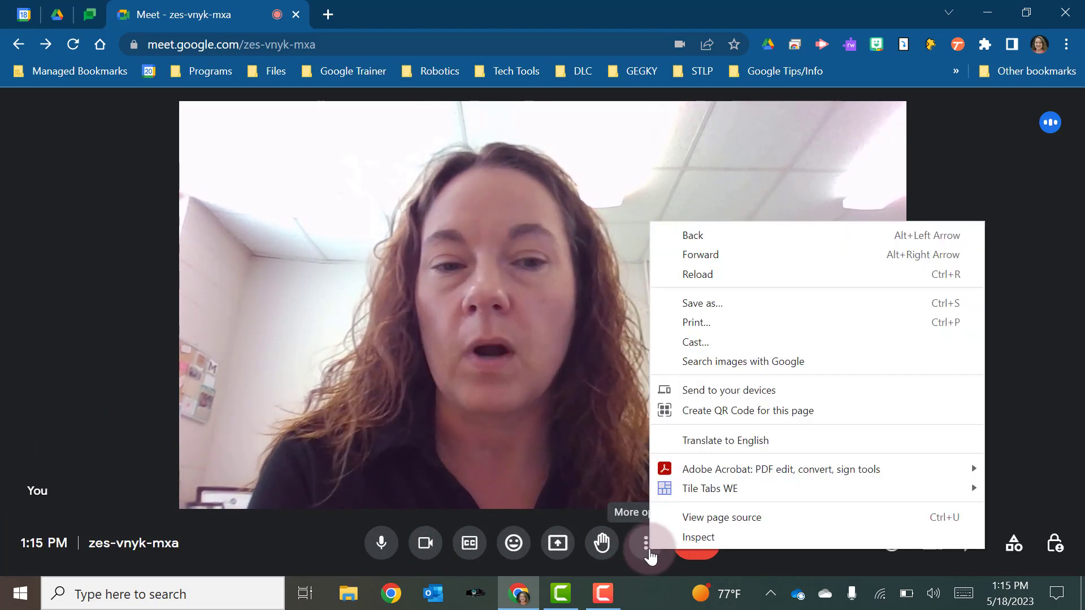
click(606, 545)
click(602, 543)
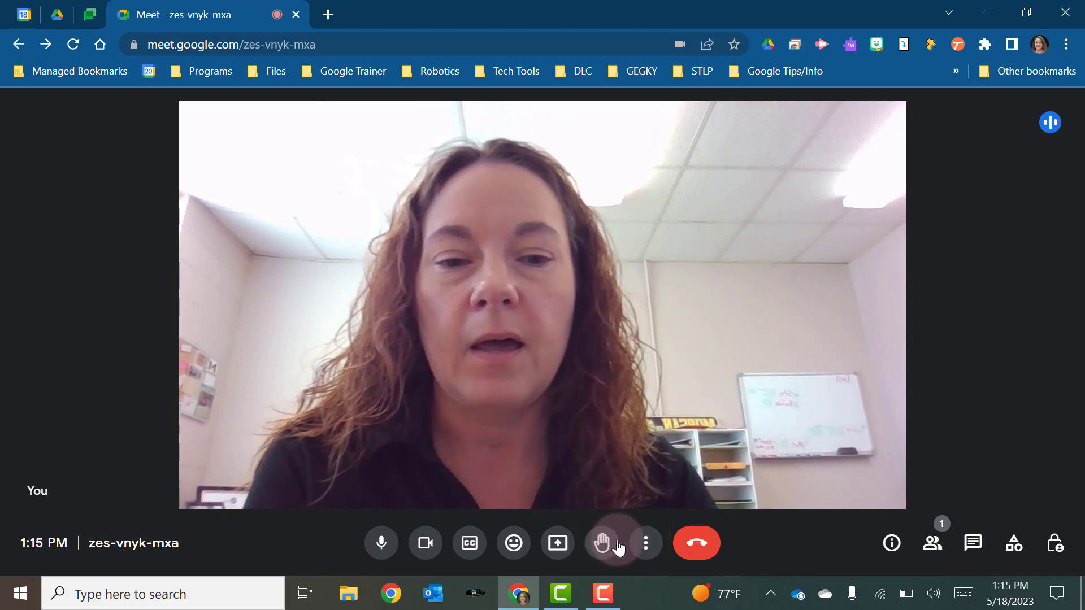
Request a meeting recording with no captions and no transcript, cancel it at the consent notice, and close the recording options.
click(645, 547)
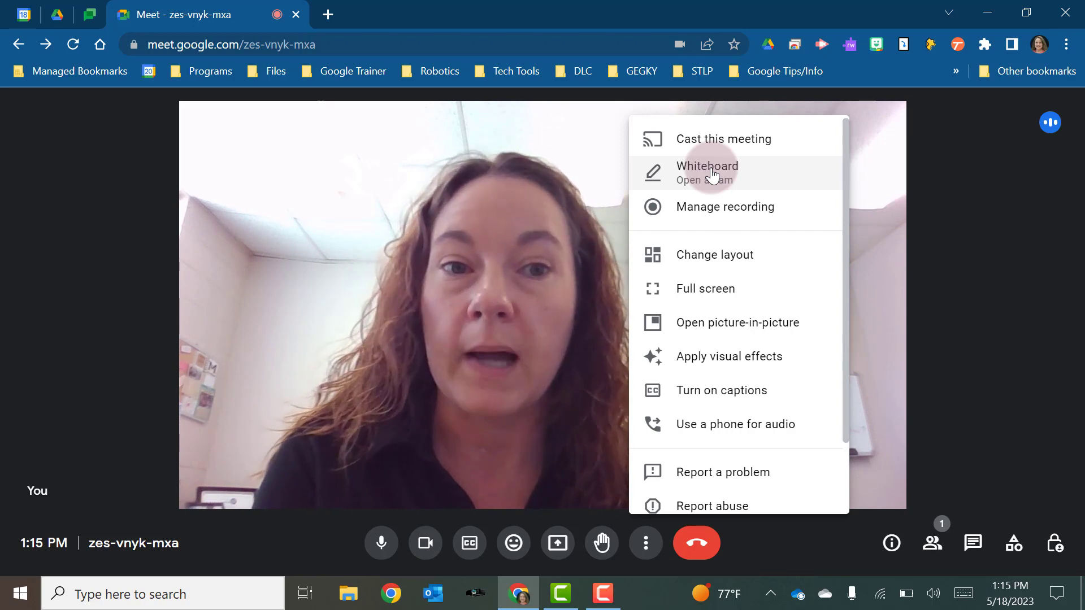
click(712, 208)
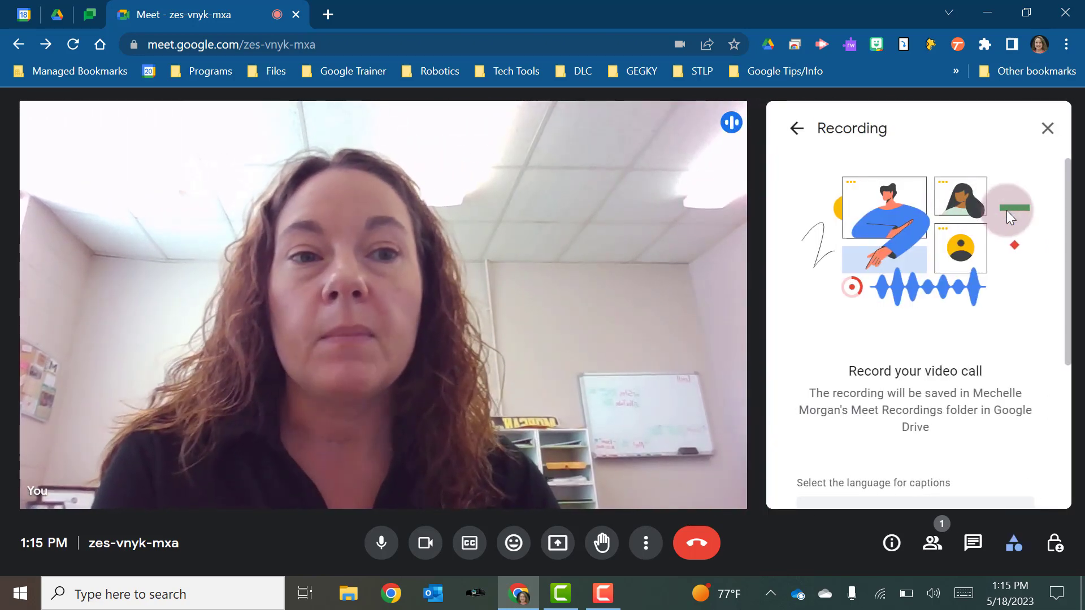
scroll(1007, 213, down, 2)
scroll(1006, 210, down, 3)
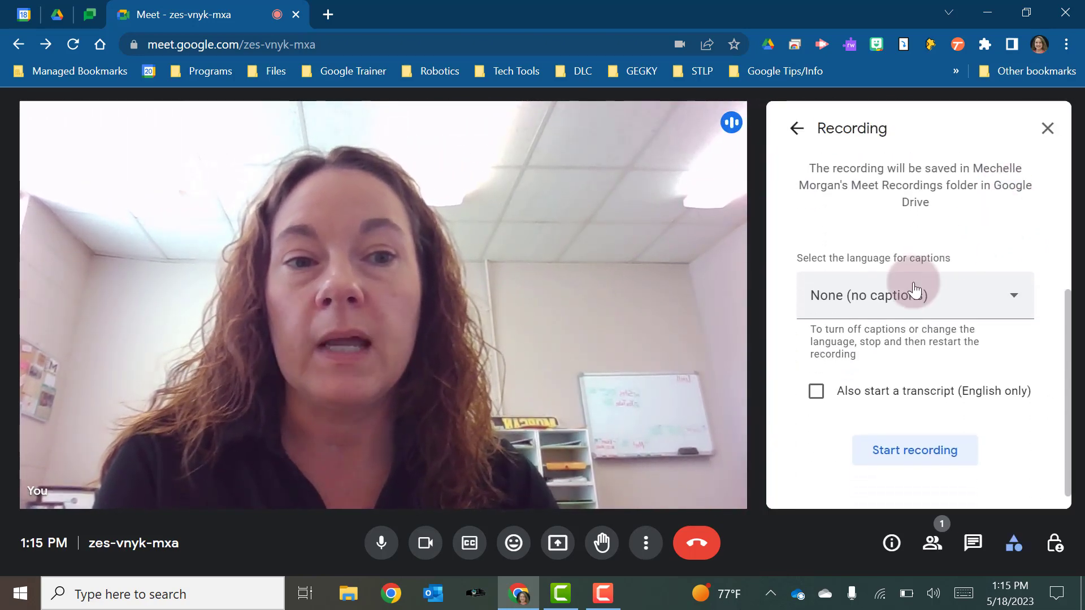
scroll(972, 292, down, 1)
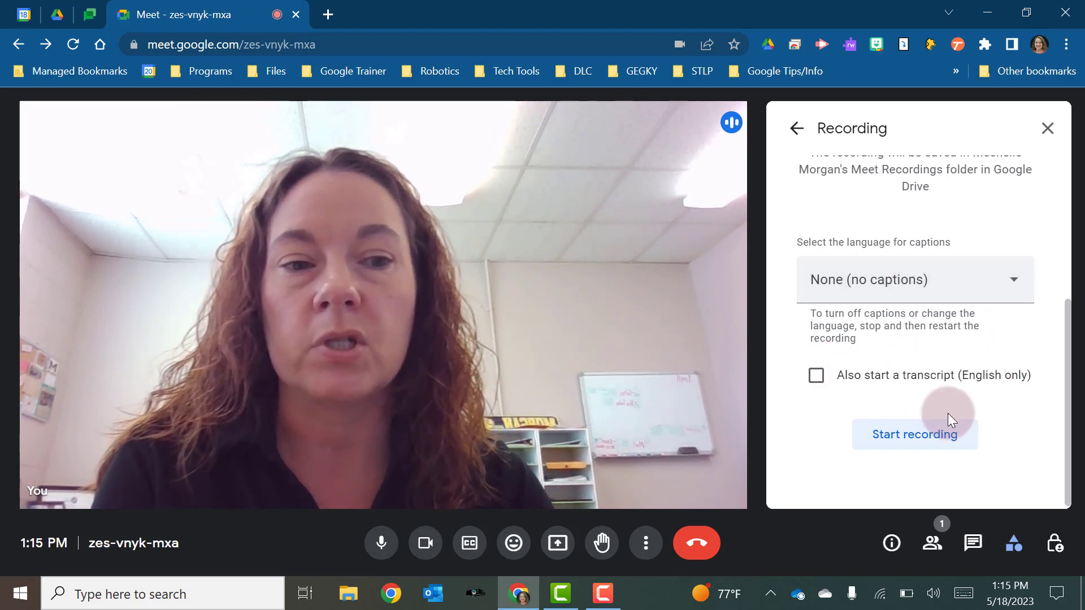
click(933, 447)
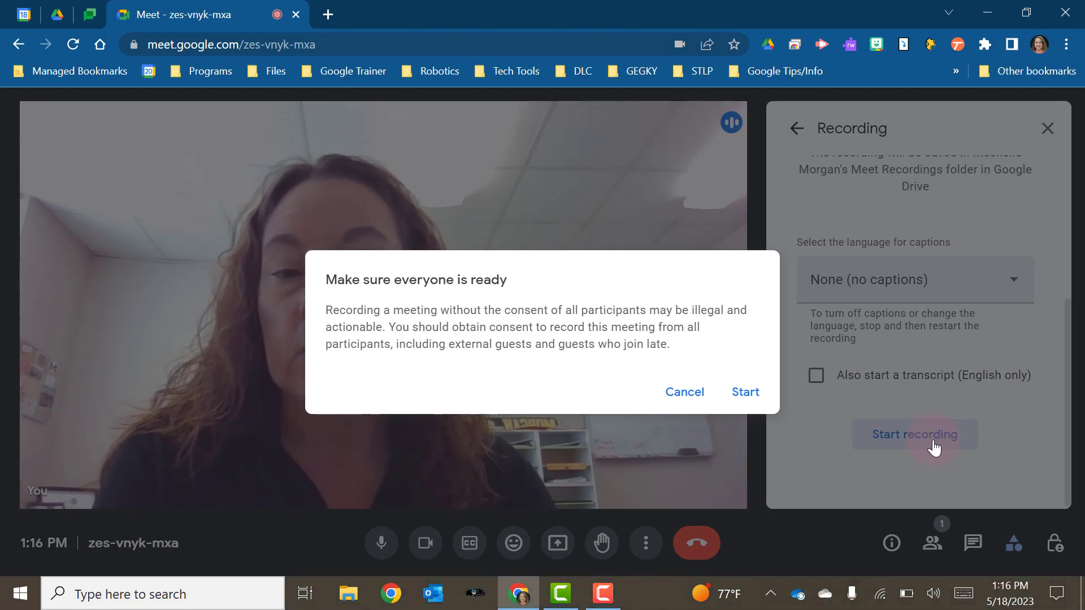
click(685, 391)
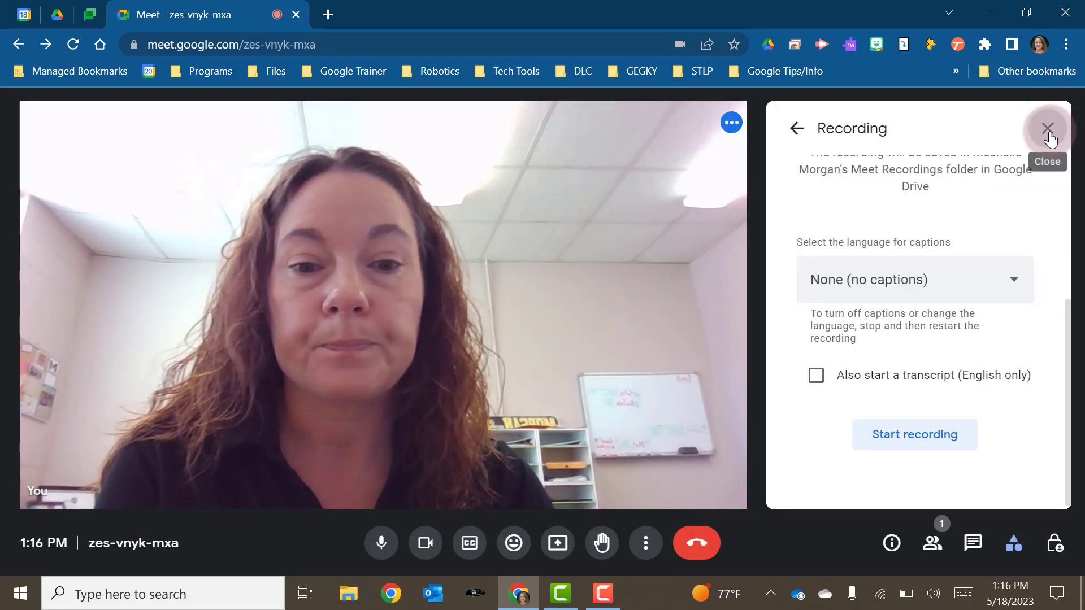
click(1062, 133)
Set the meeting layout to Tiled with the maximum number of tiles, after trying the Sidebar layout, and close the layout settings.
click(646, 543)
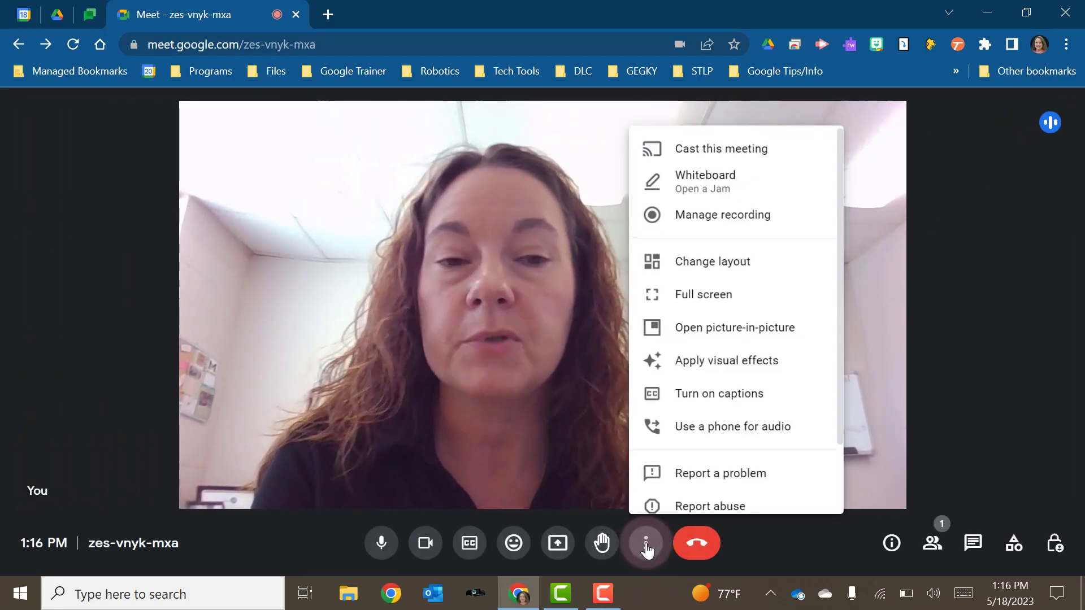
click(689, 253)
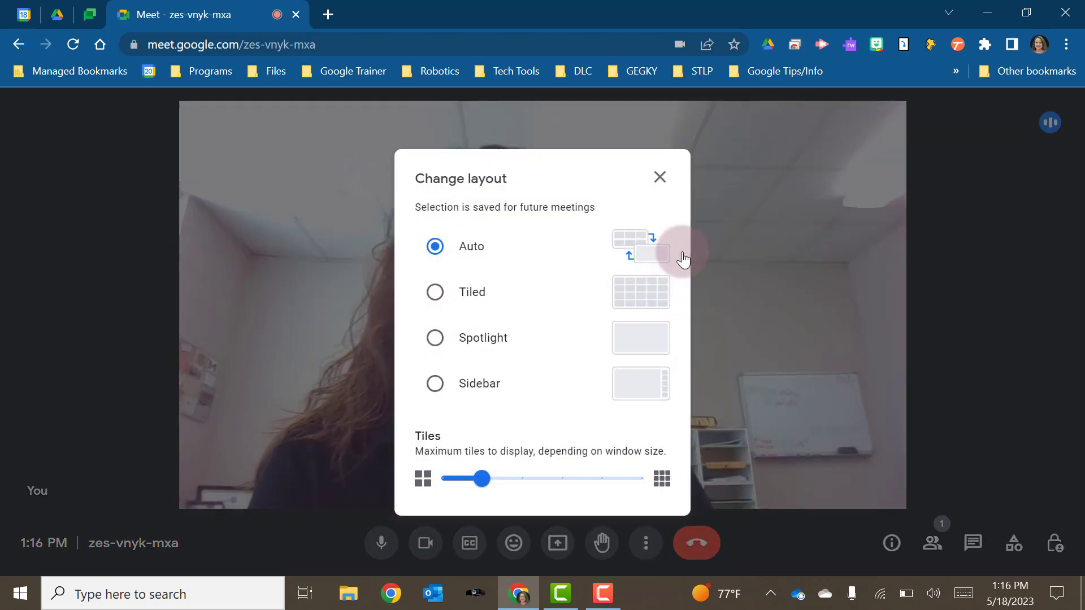
click(435, 293)
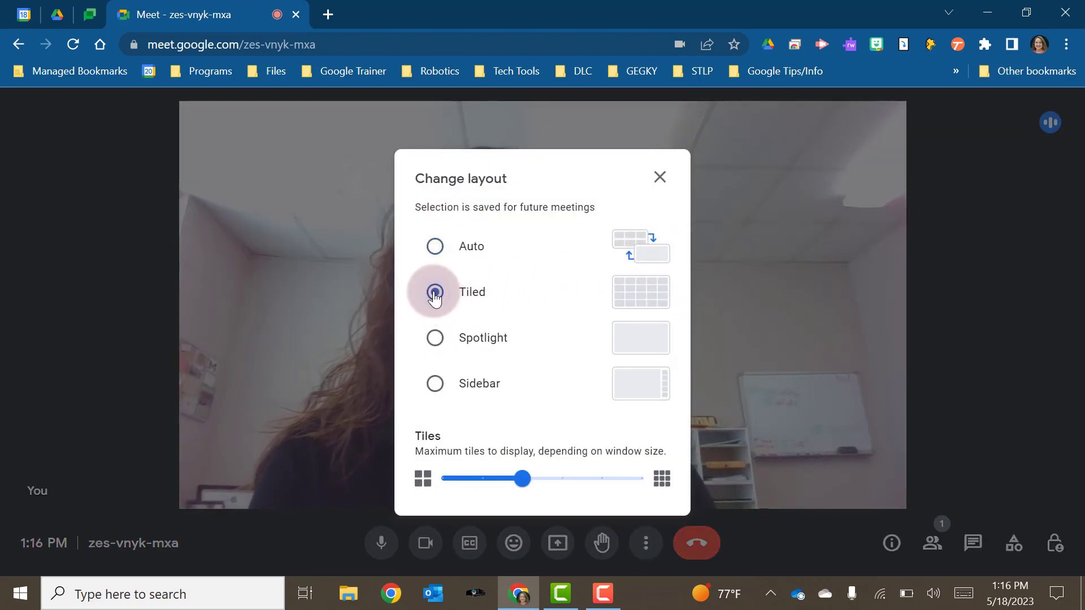
click(434, 339)
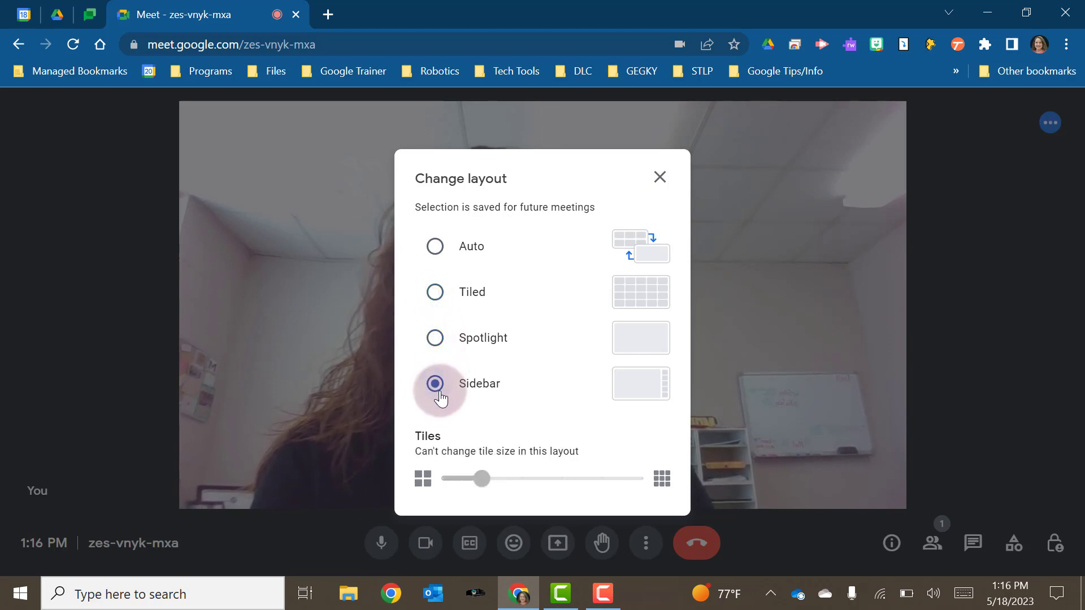
click(434, 308)
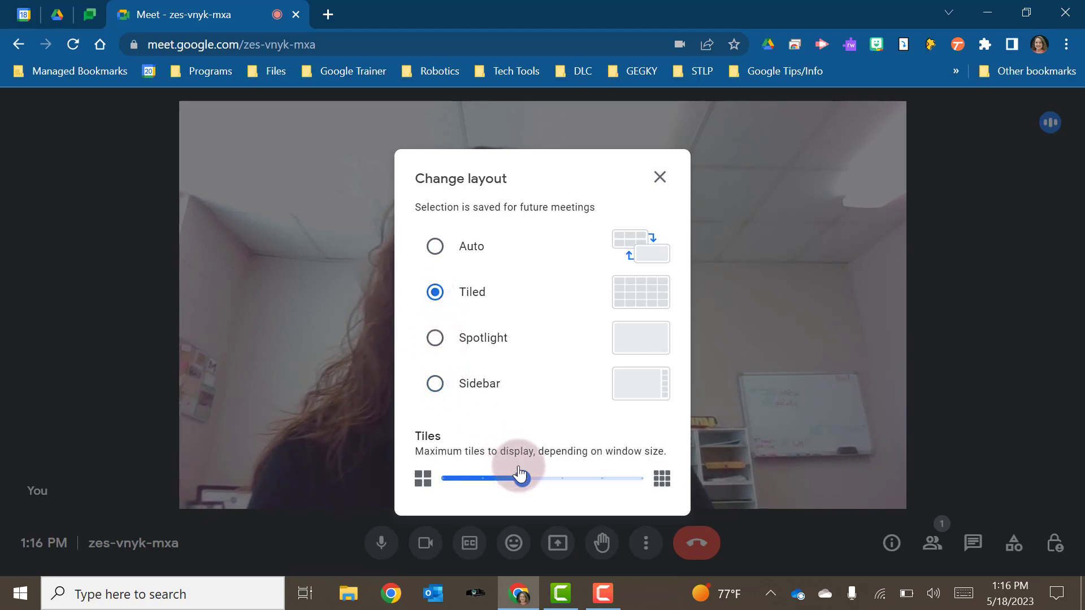
drag(520, 477, 644, 478)
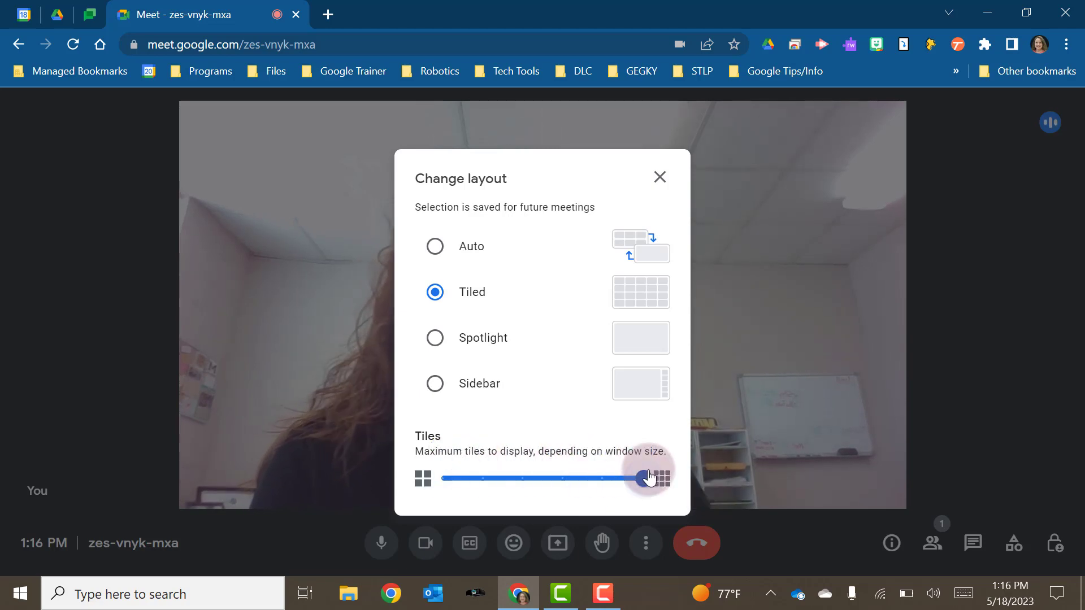
click(660, 177)
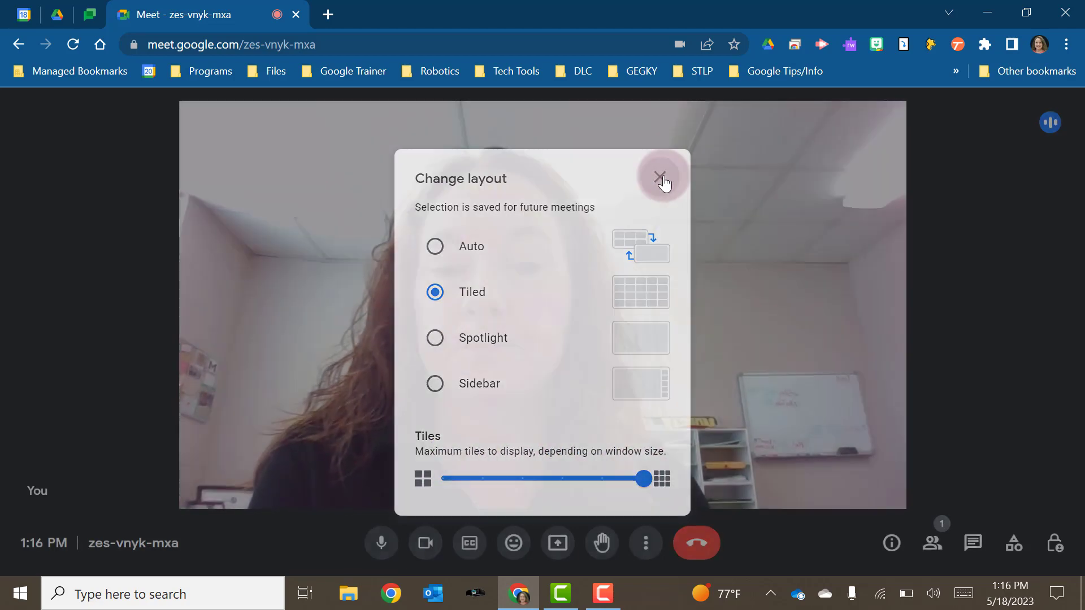
Show the meeting in full screen and exit full screen again.
click(646, 544)
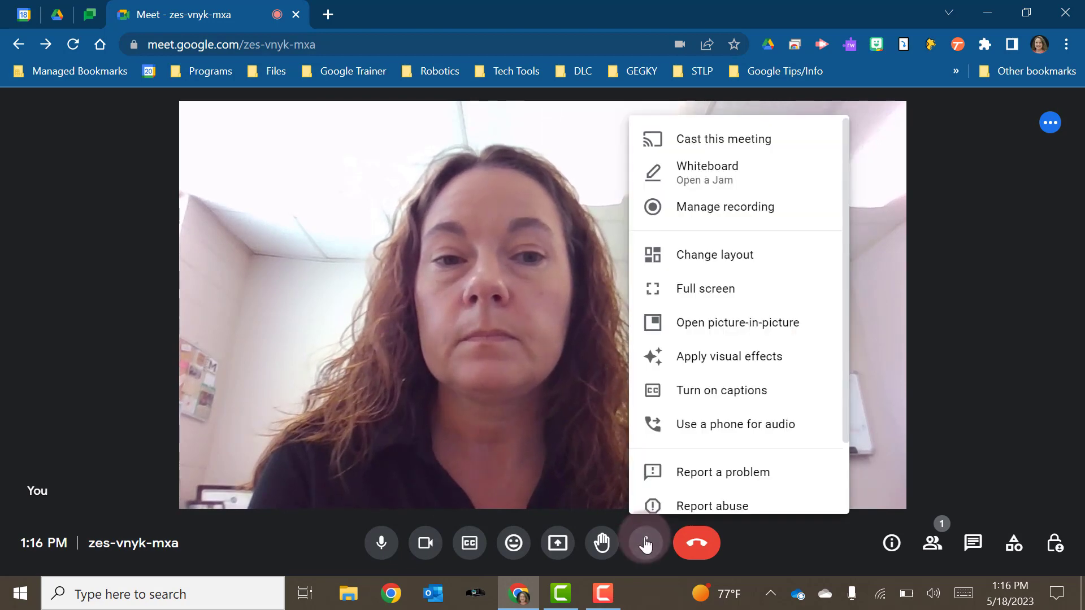
click(653, 288)
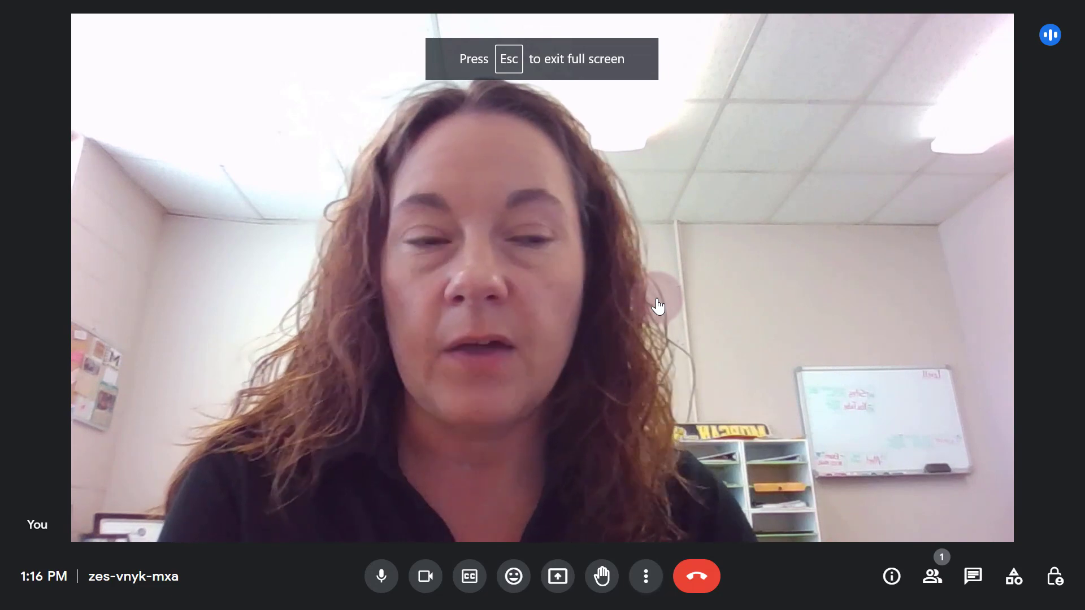
mouse_move(610, 23)
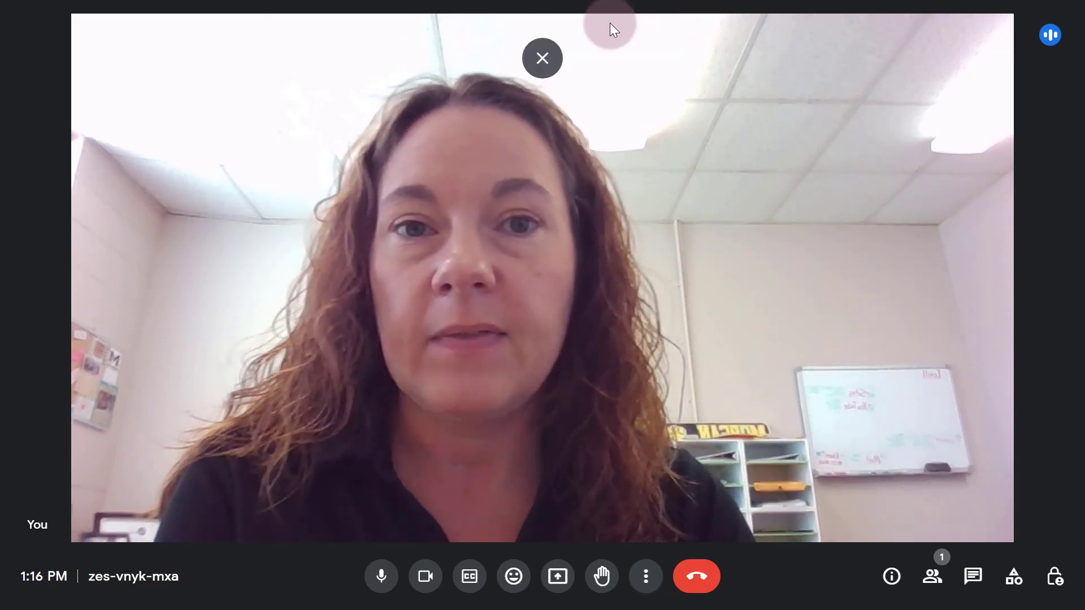
click(542, 58)
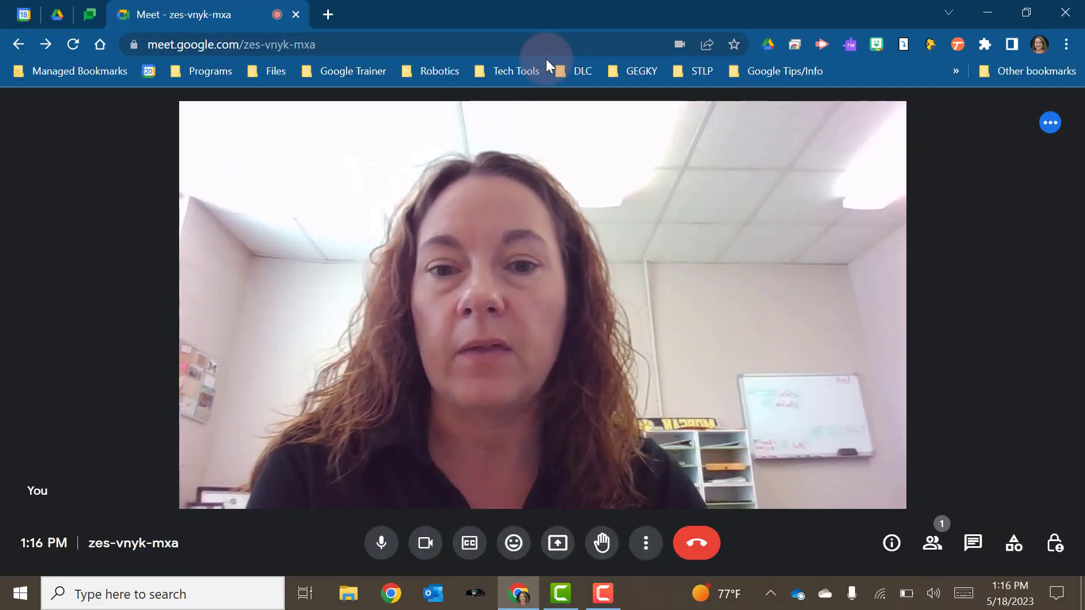
Open the call in picture-in-picture, switch to Google Drive and back to Meet, and bring the call back to its main window.
click(645, 543)
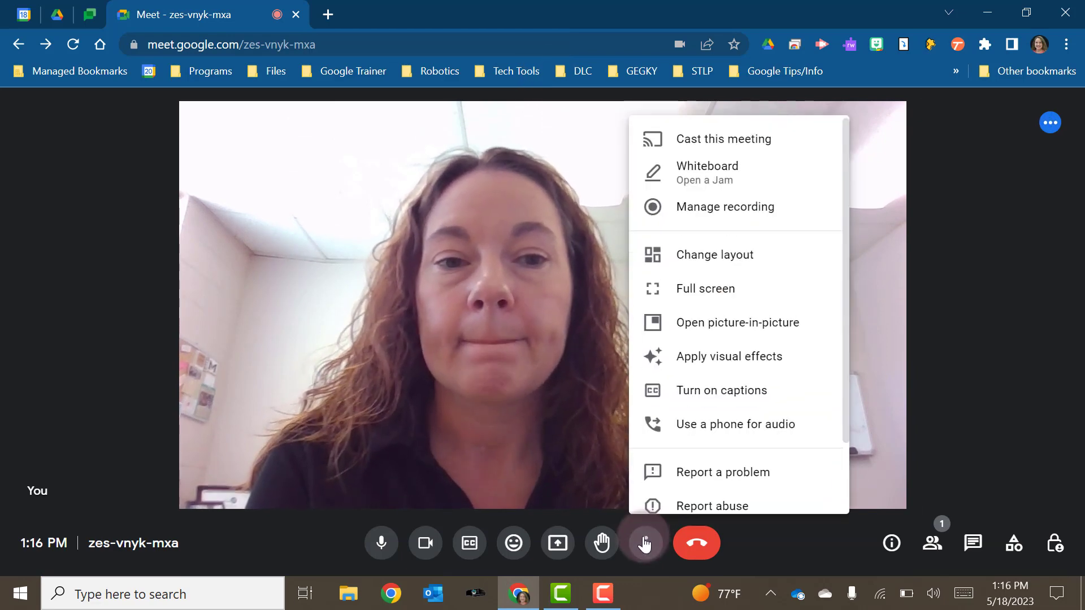
click(661, 338)
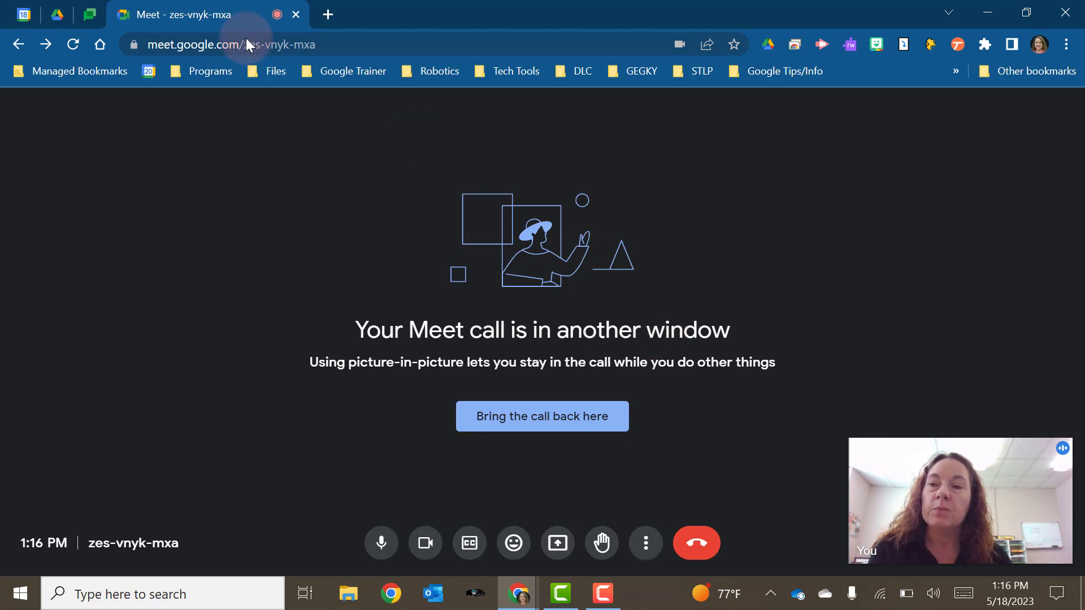
click(56, 17)
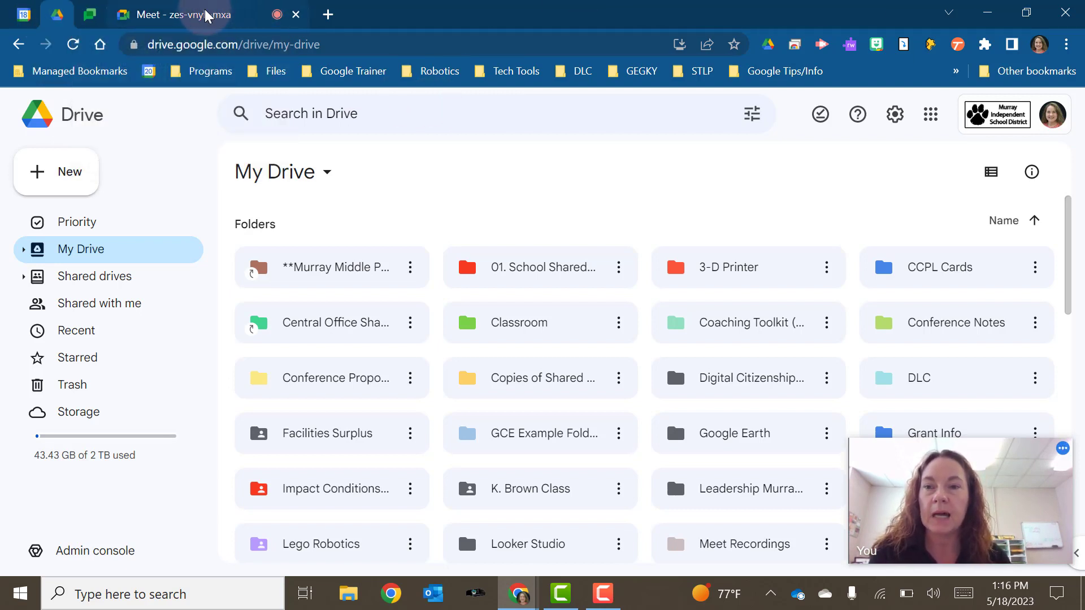
click(203, 17)
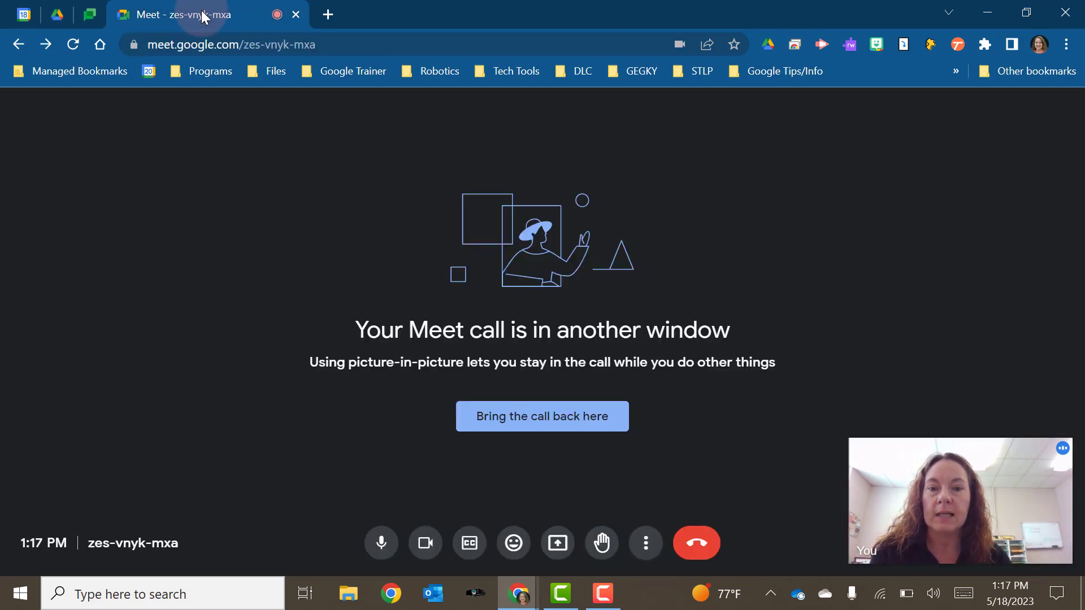
click(528, 423)
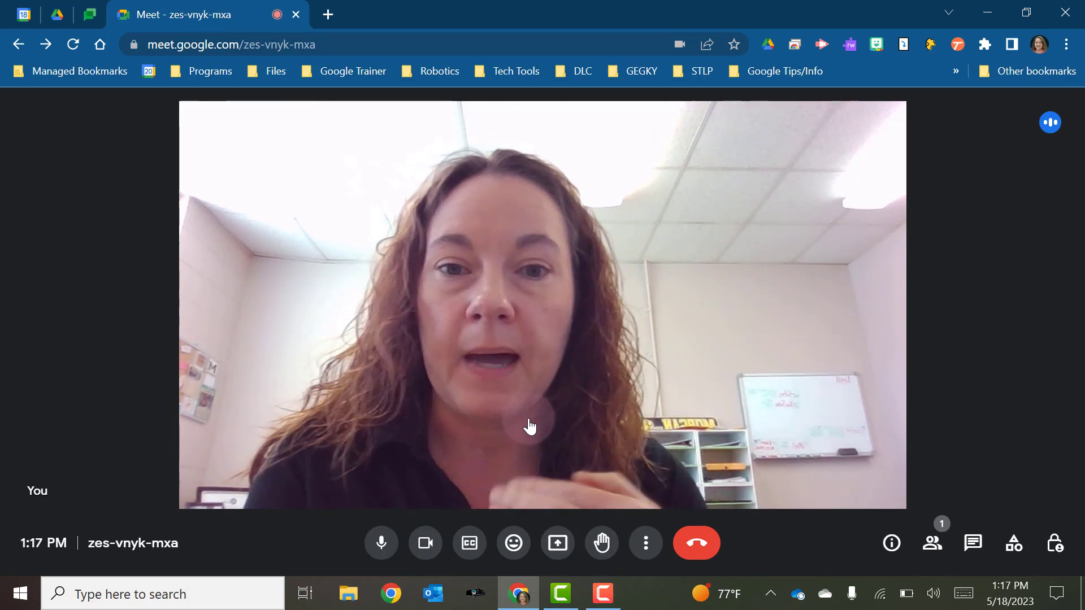
Try the stronger background blur and the beach with palm trees background on the camera video.
click(644, 545)
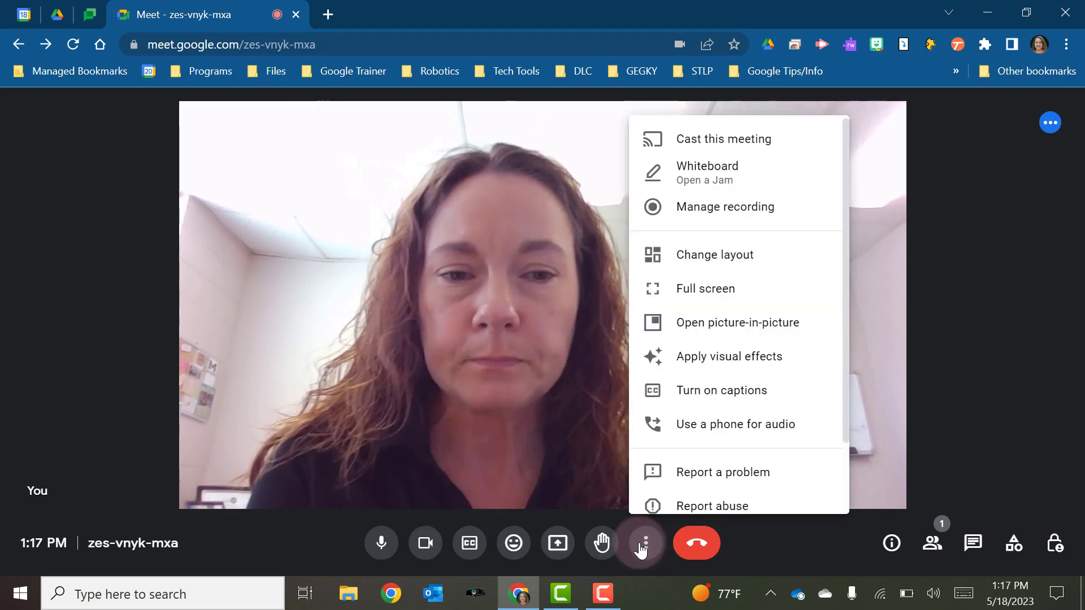
click(684, 356)
click(934, 373)
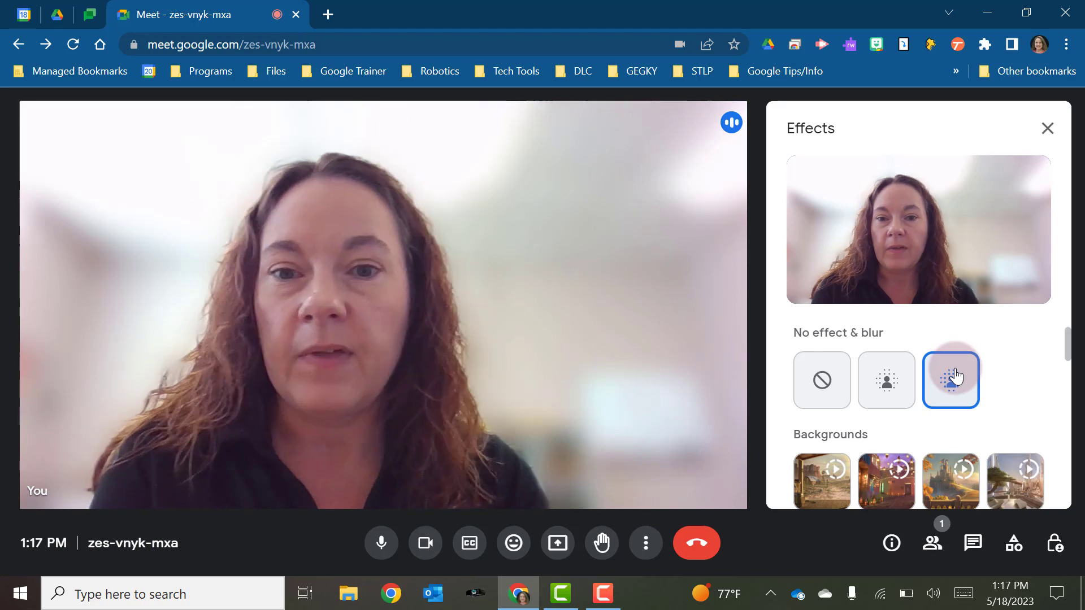
scroll(956, 377, down, 2)
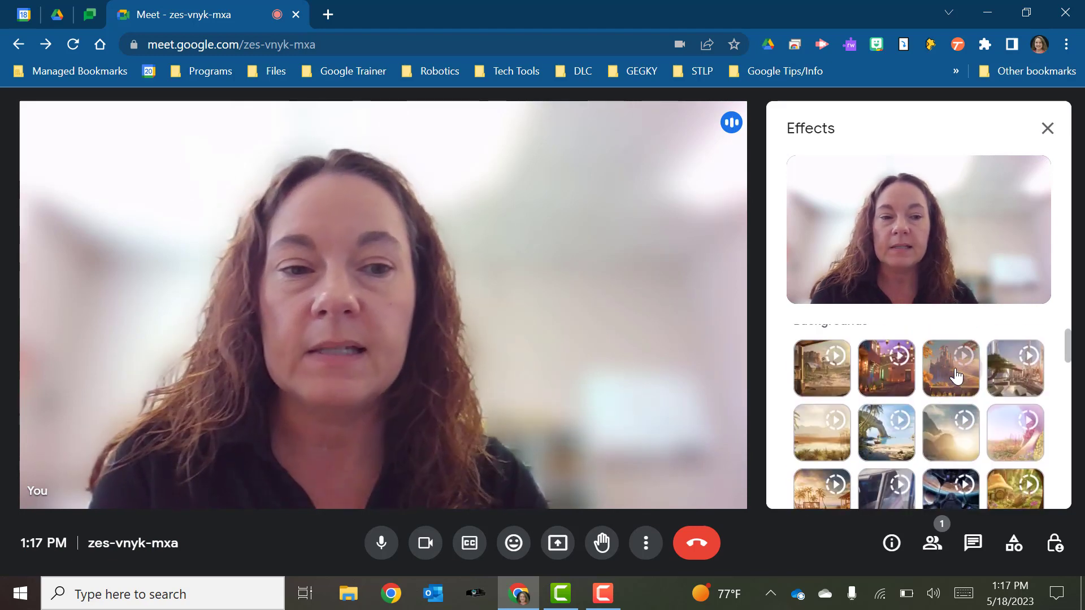
click(883, 423)
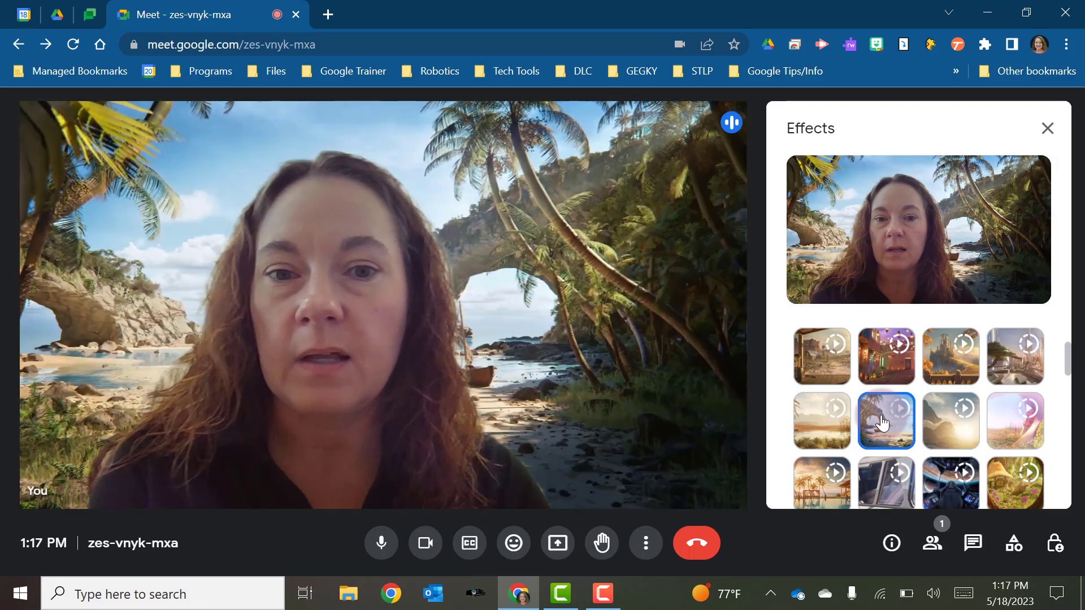
Replace the camera background with the greenhouse scene full of plants.
scroll(898, 400, down, 3)
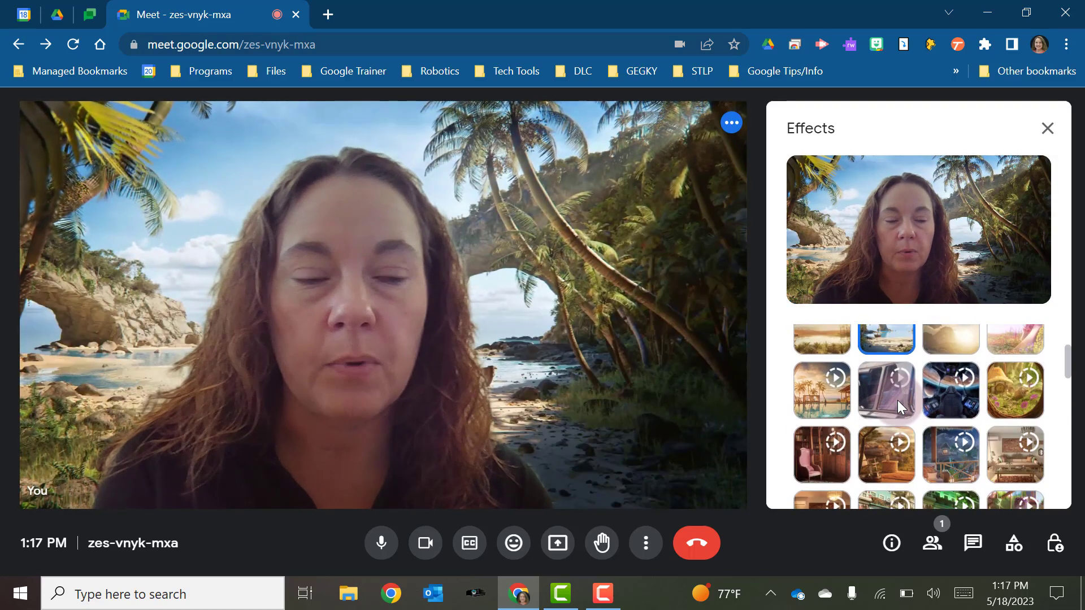
scroll(897, 400, down, 1)
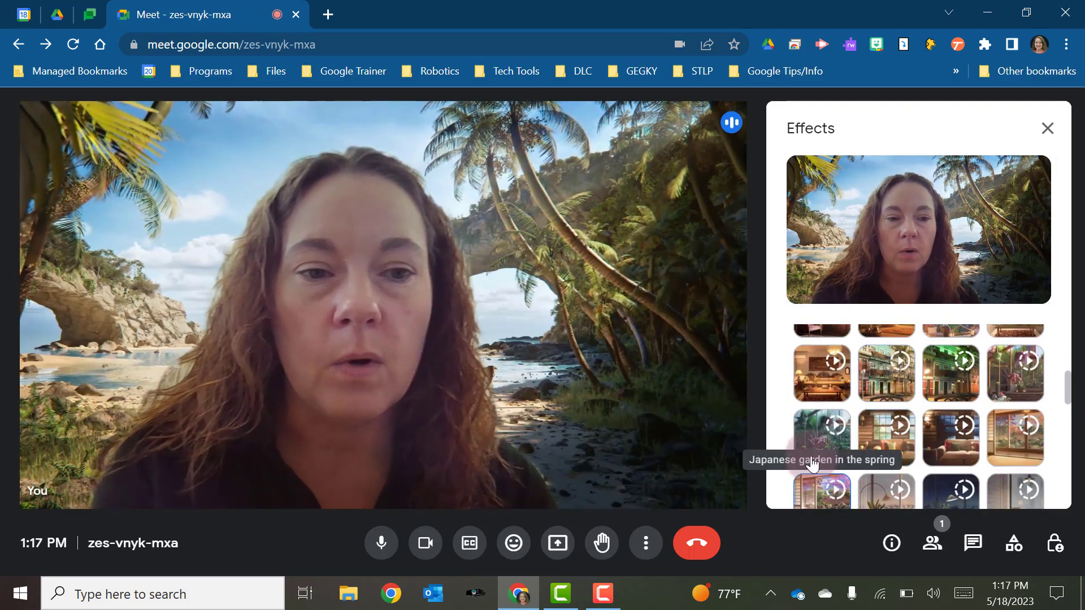
click(815, 441)
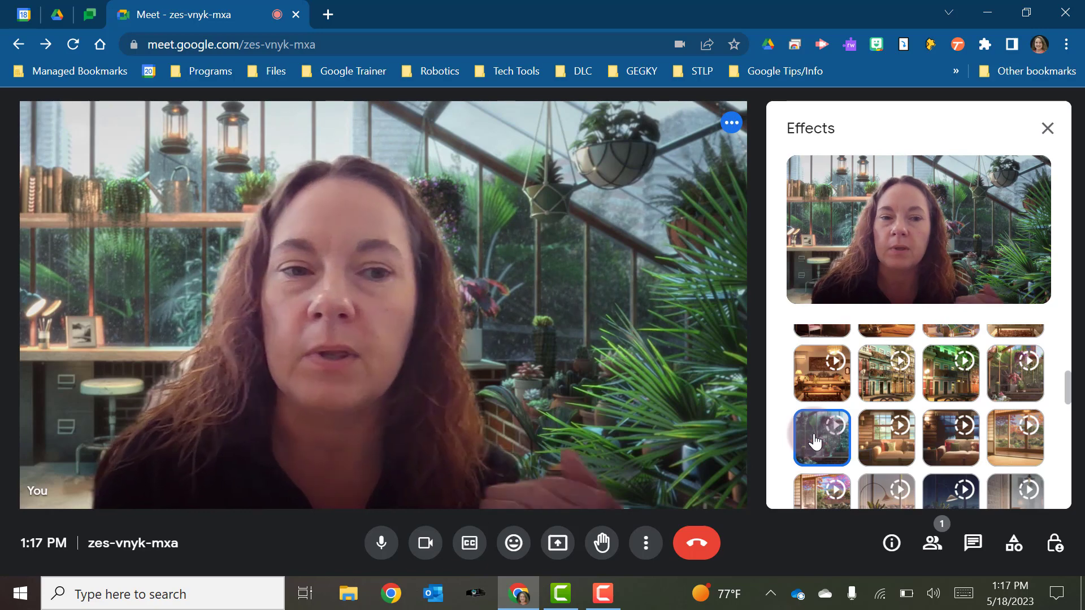
Remove the visual effect from the camera video and close the effects.
scroll(814, 441, up, 5)
click(818, 398)
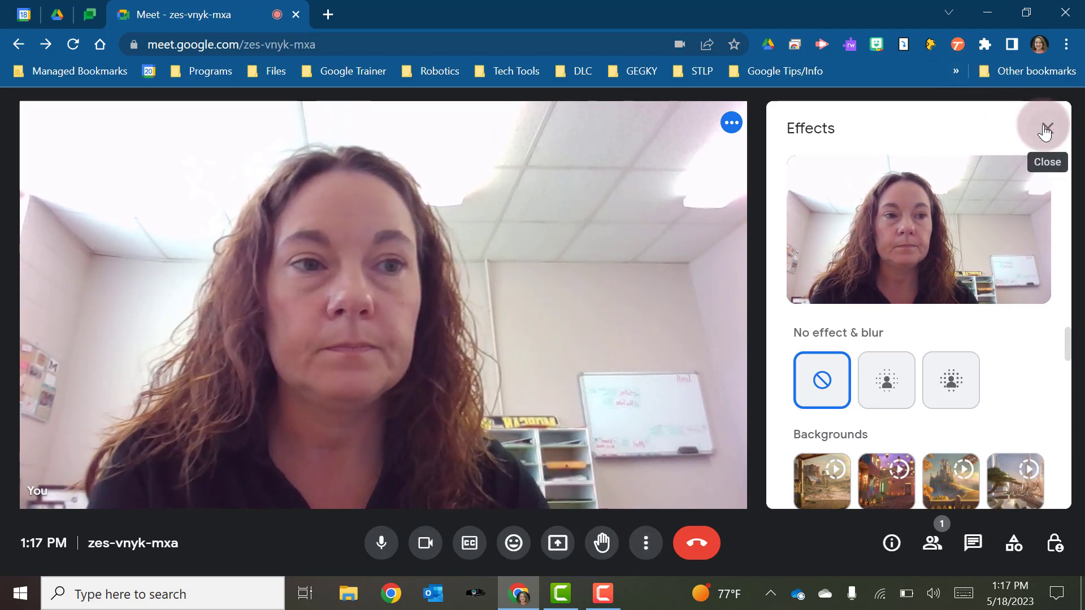
click(1046, 128)
Review the Call me and Dial in choices for using a phone for audio and close the dialog.
click(647, 556)
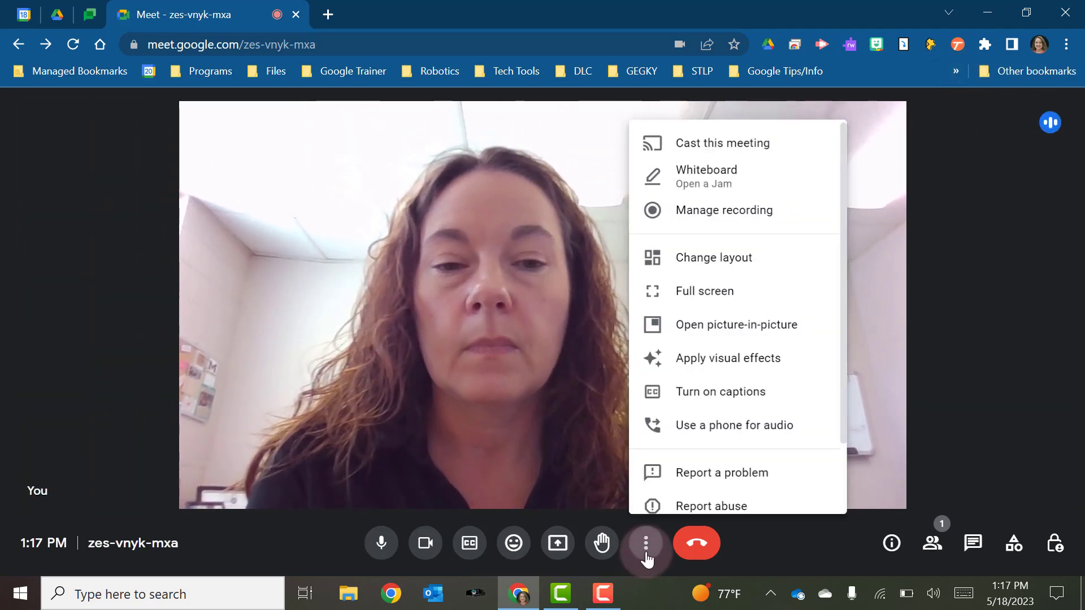
scroll(656, 288, down, 1)
scroll(664, 291, down, 1)
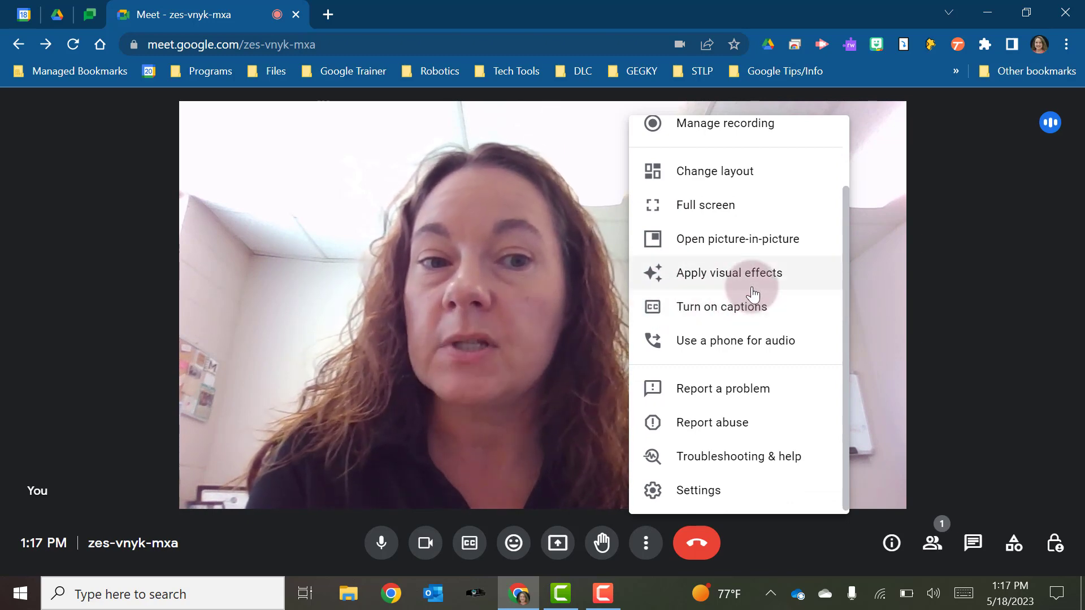
click(694, 350)
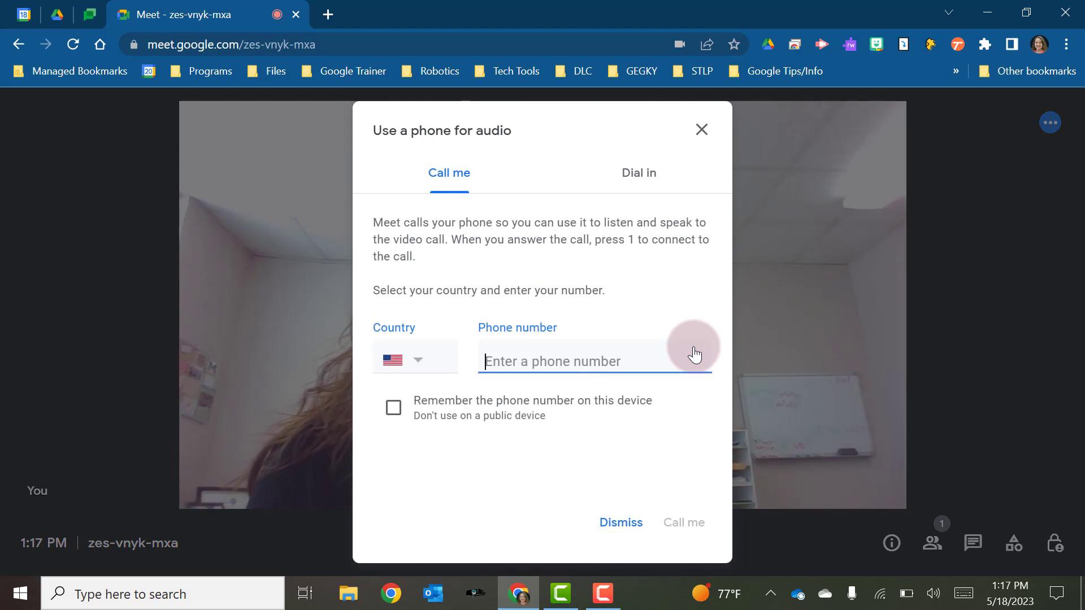
click(640, 180)
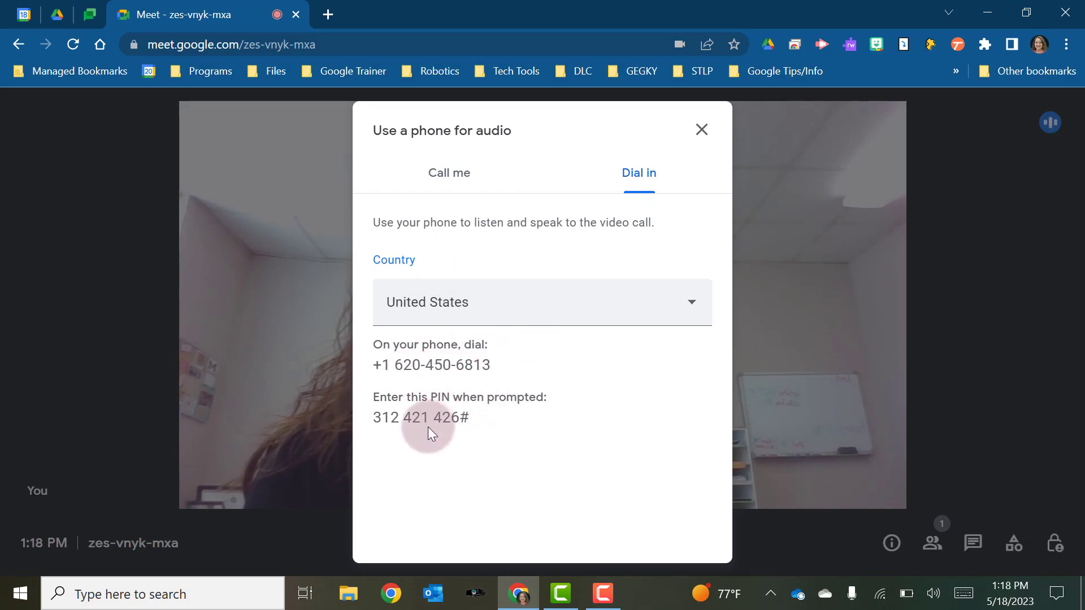
click(702, 130)
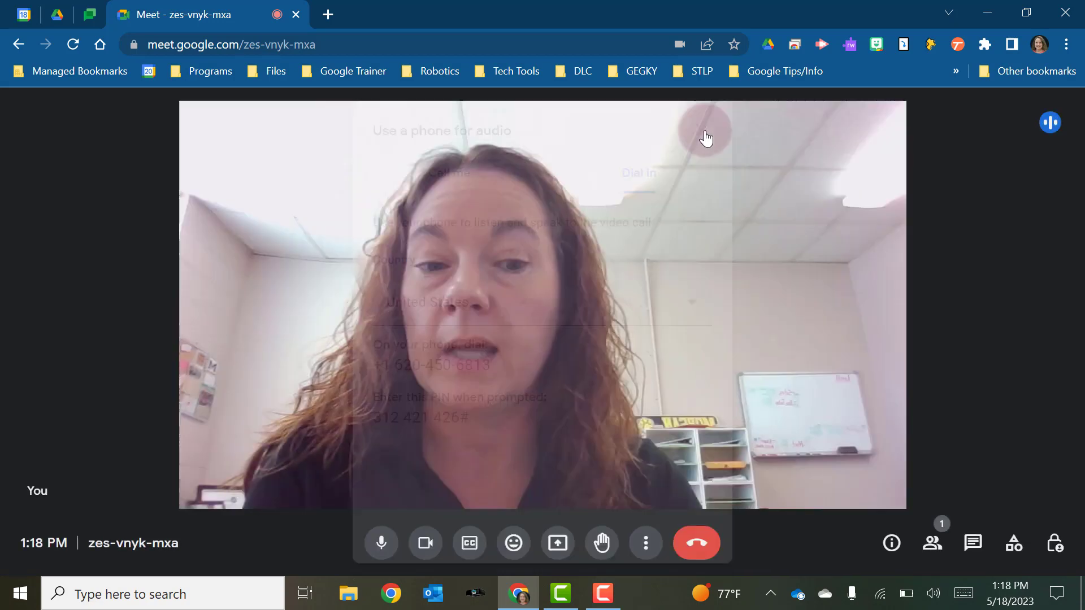
Look over the problem reporting, abuse reporting, troubleshooting and settings entries among the additional meeting options and close the list.
click(642, 553)
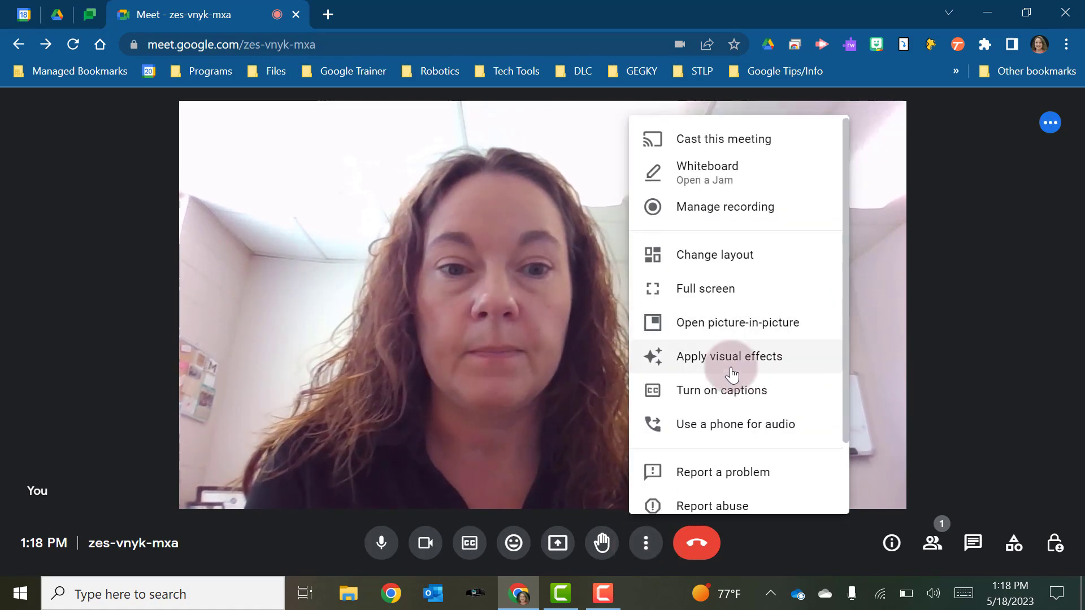
scroll(729, 362, down, 2)
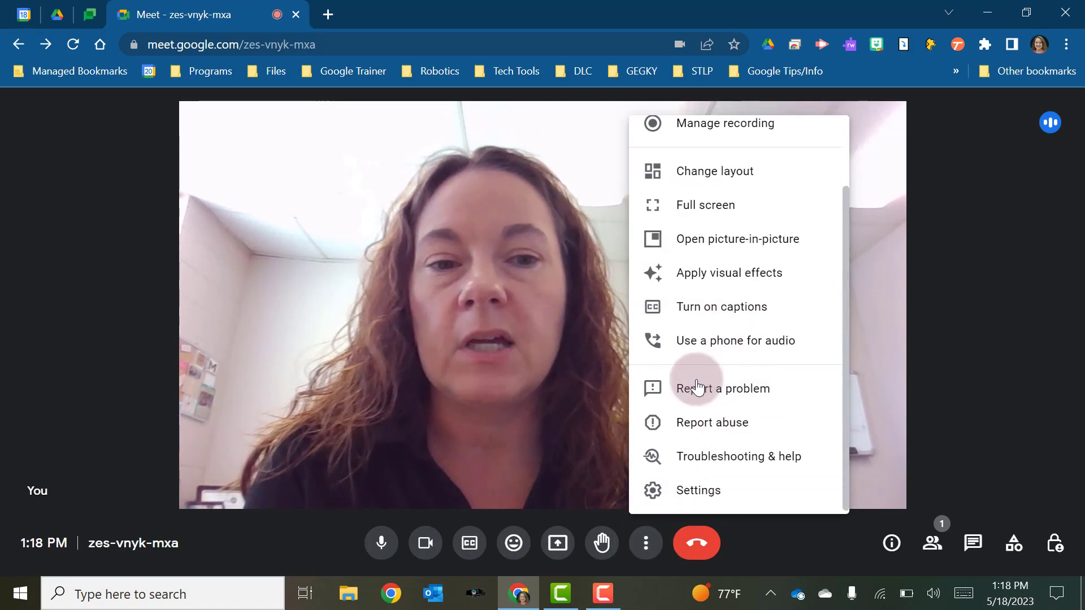
click(649, 543)
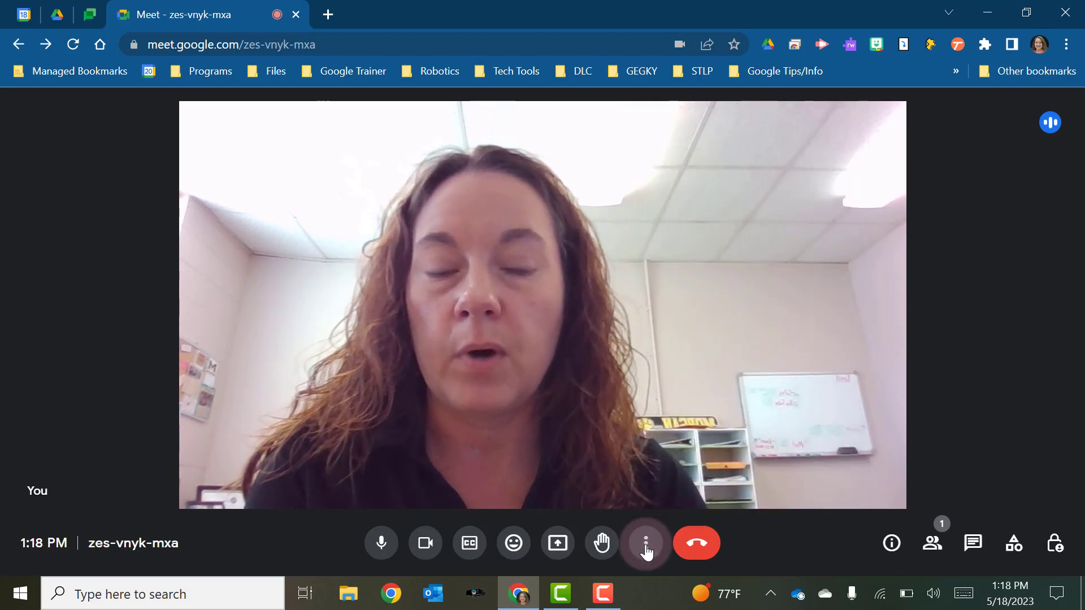
Bring up the choice between leaving the call and ending it for everyone, and dismiss it while staying in the call.
click(697, 551)
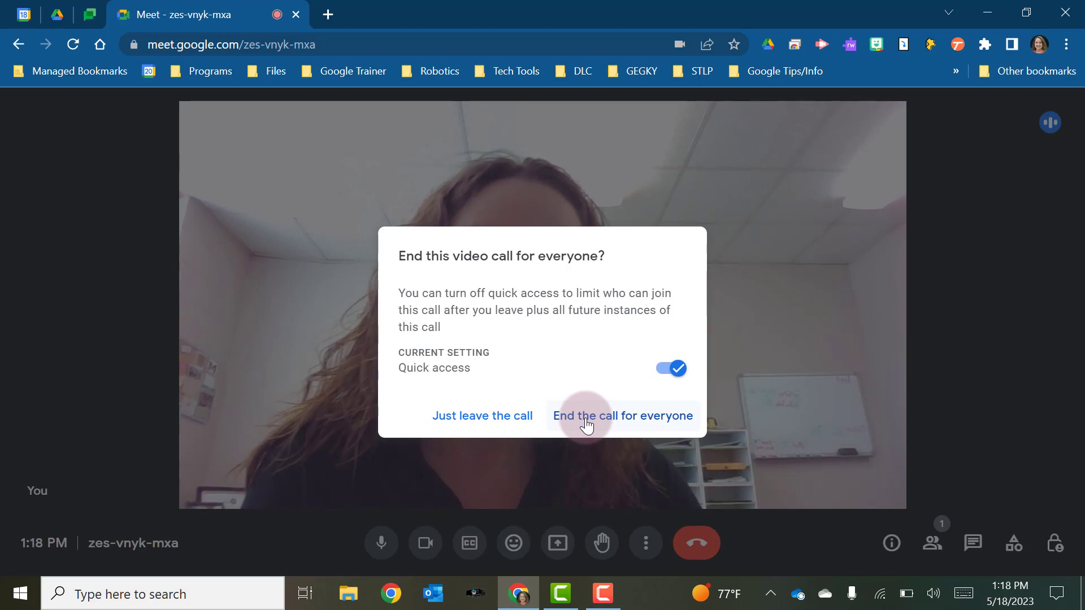
click(764, 218)
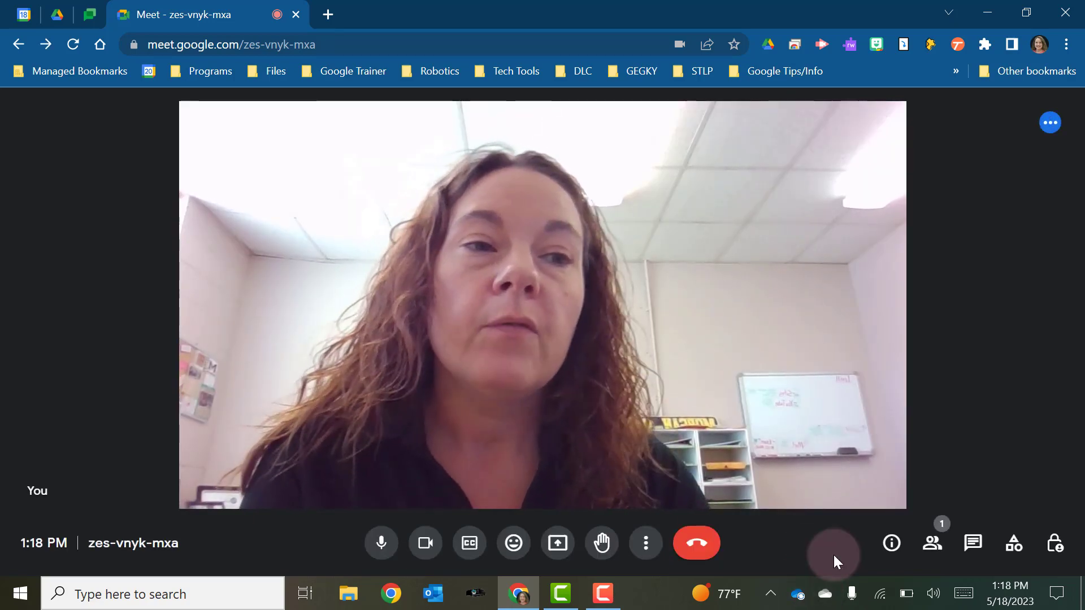
Review the meeting's joining info, including the meeting link and dial-in details, and close the meeting details.
click(891, 544)
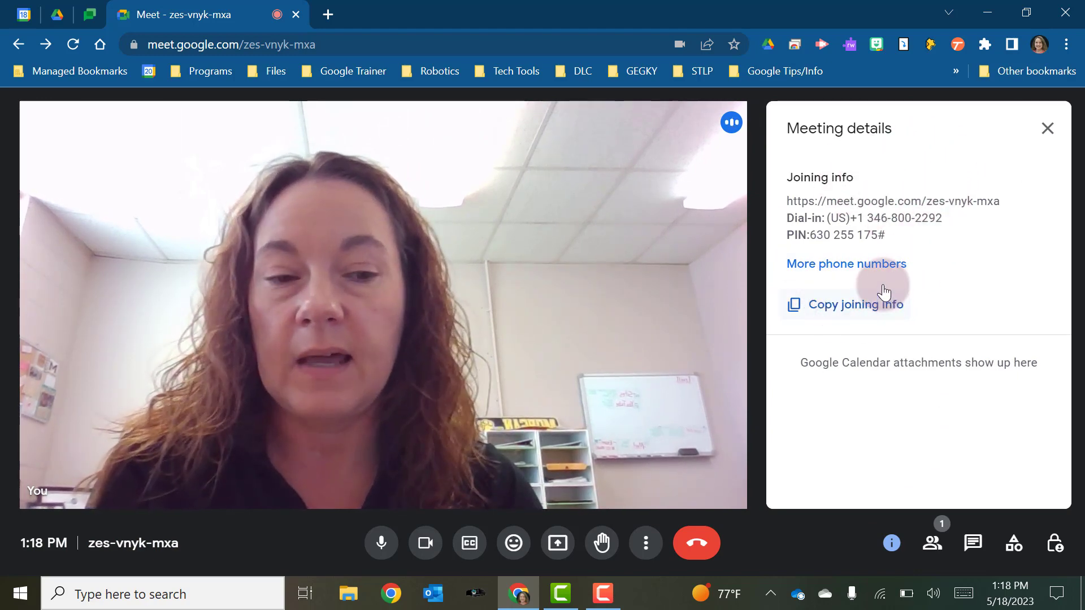
click(1042, 138)
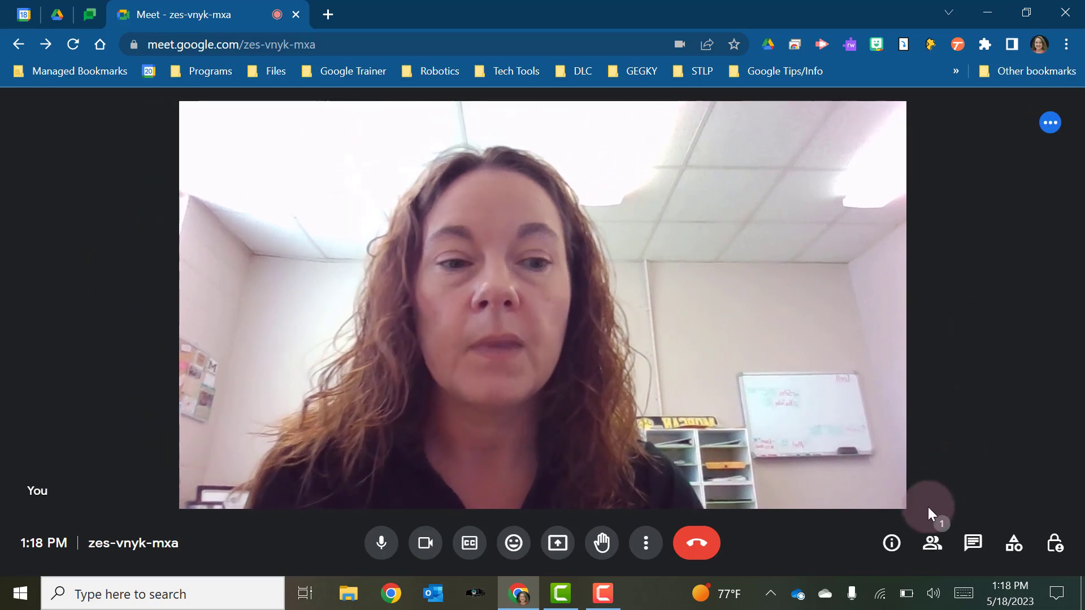
Show the people in the call and pin your own video to the screen.
right_click(932, 548)
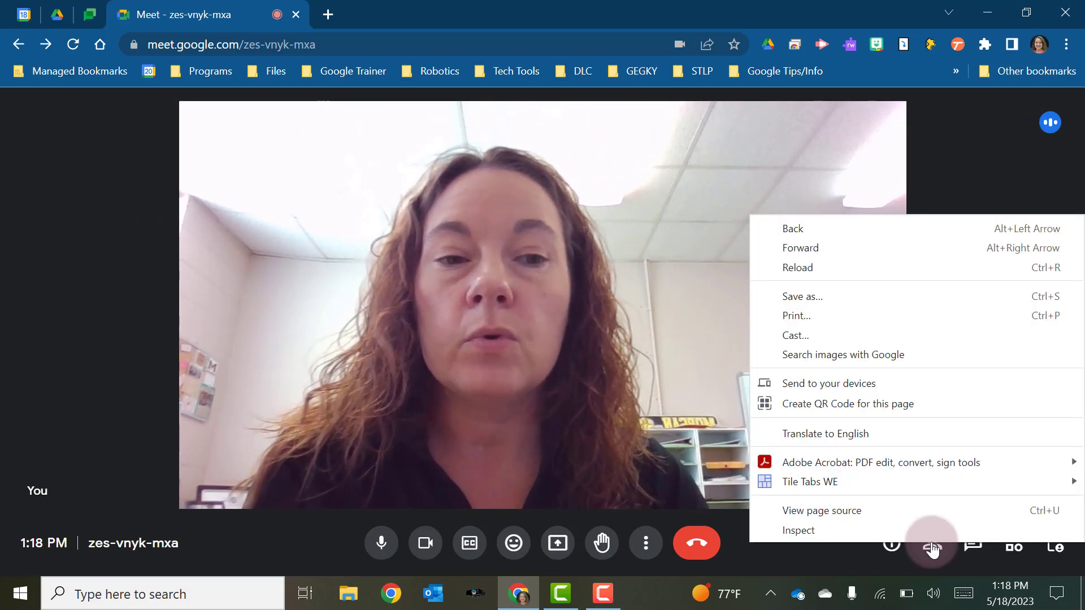
right_click(933, 547)
click(932, 547)
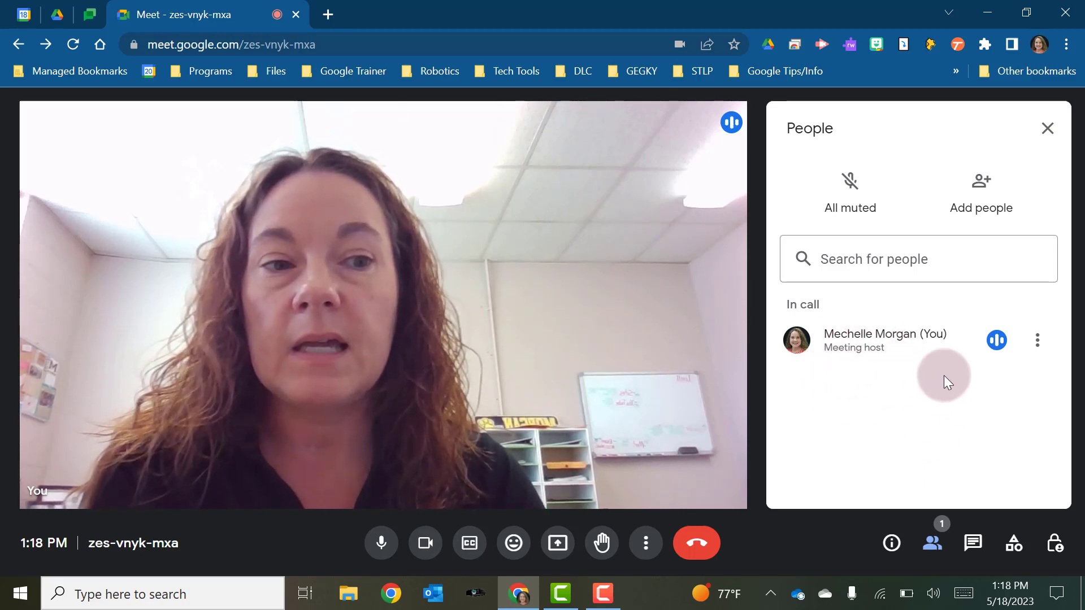
click(1037, 340)
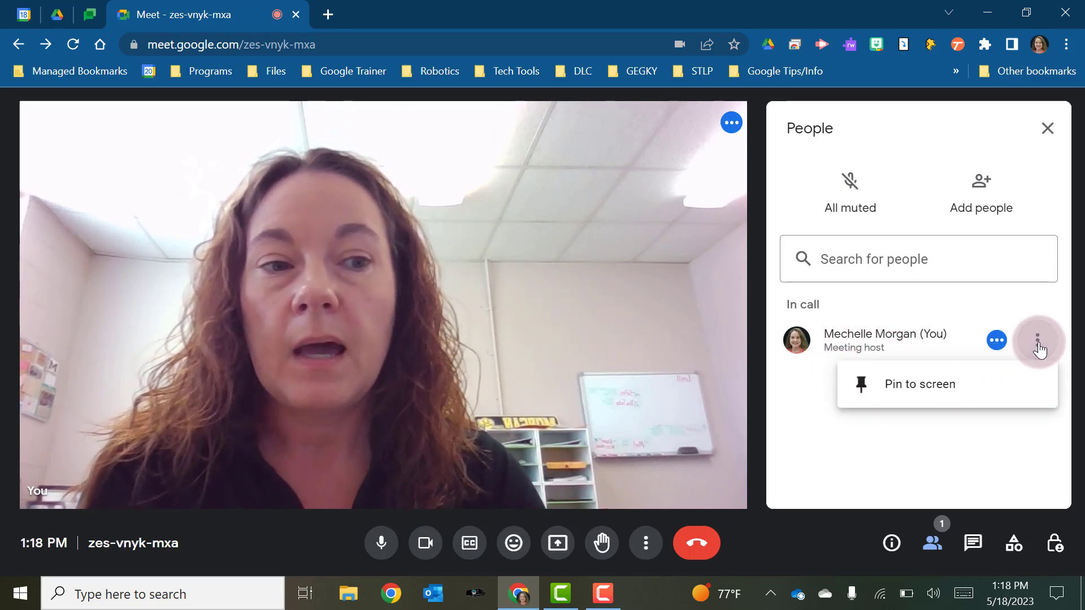
click(954, 385)
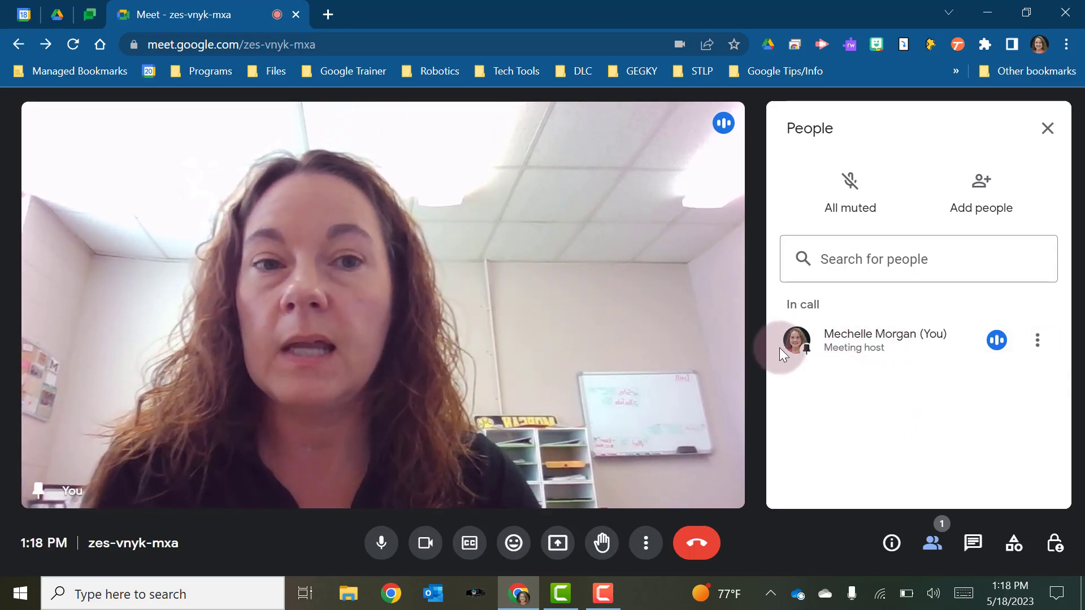
Unpin your own video from the screen.
mouse_move(477, 249)
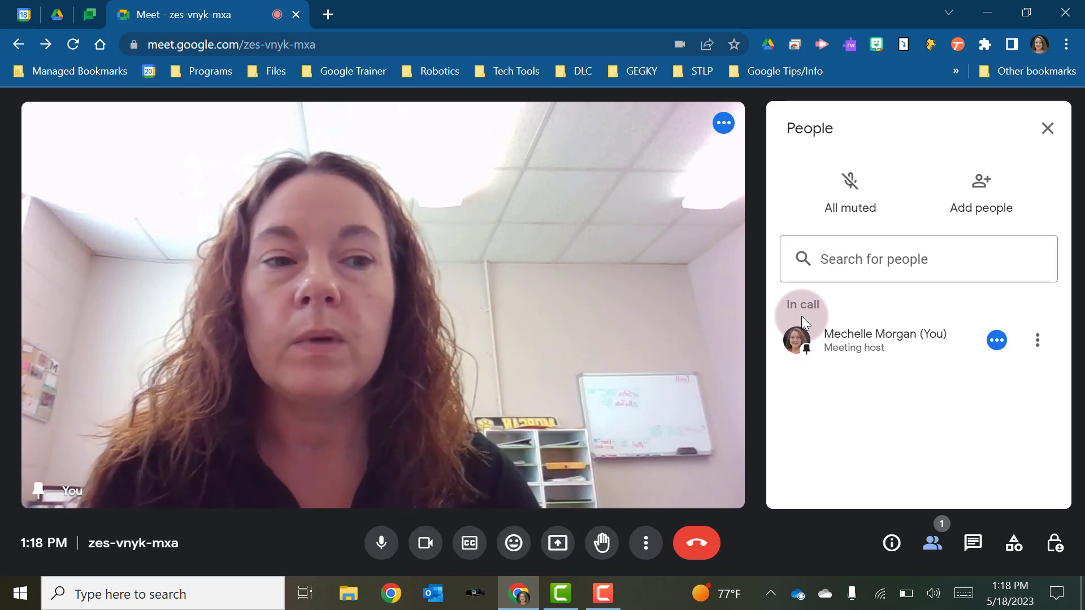
click(1038, 339)
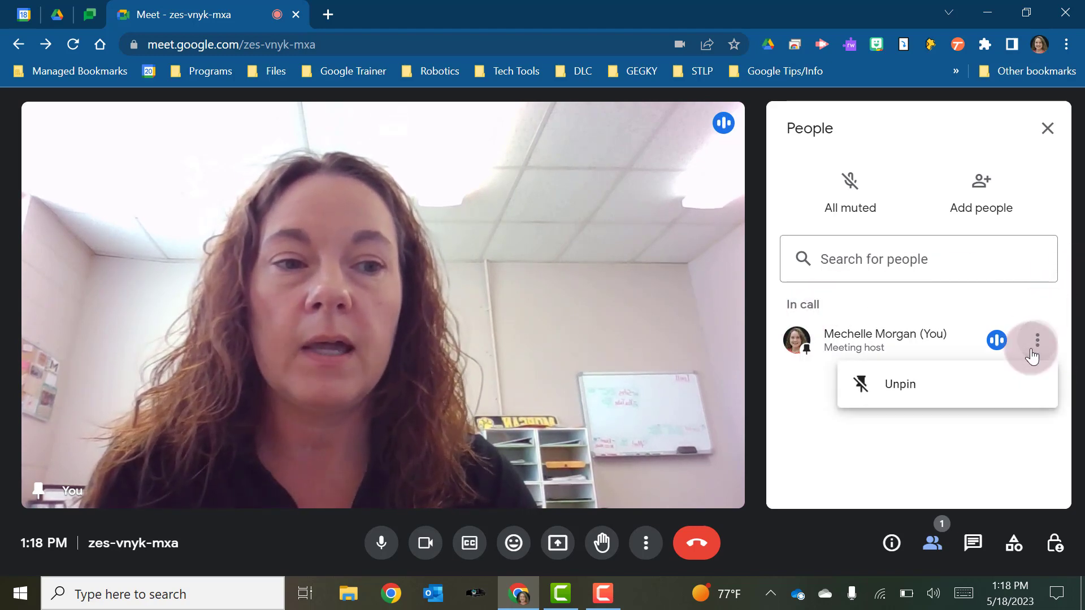
click(894, 407)
Look over the options for adding, searching for and muting participants, and close the people list.
click(966, 195)
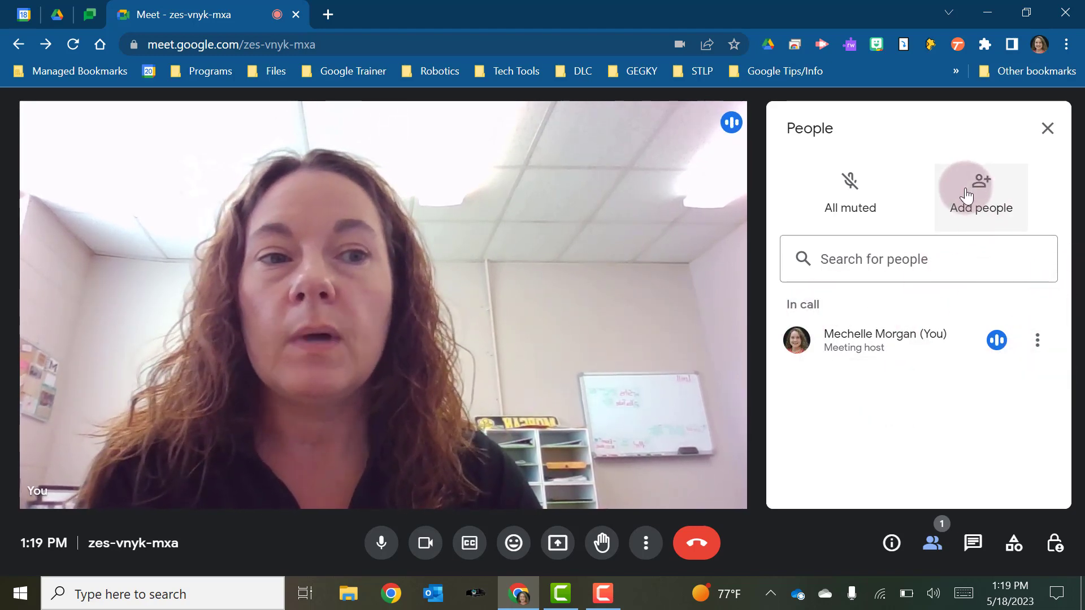
click(865, 305)
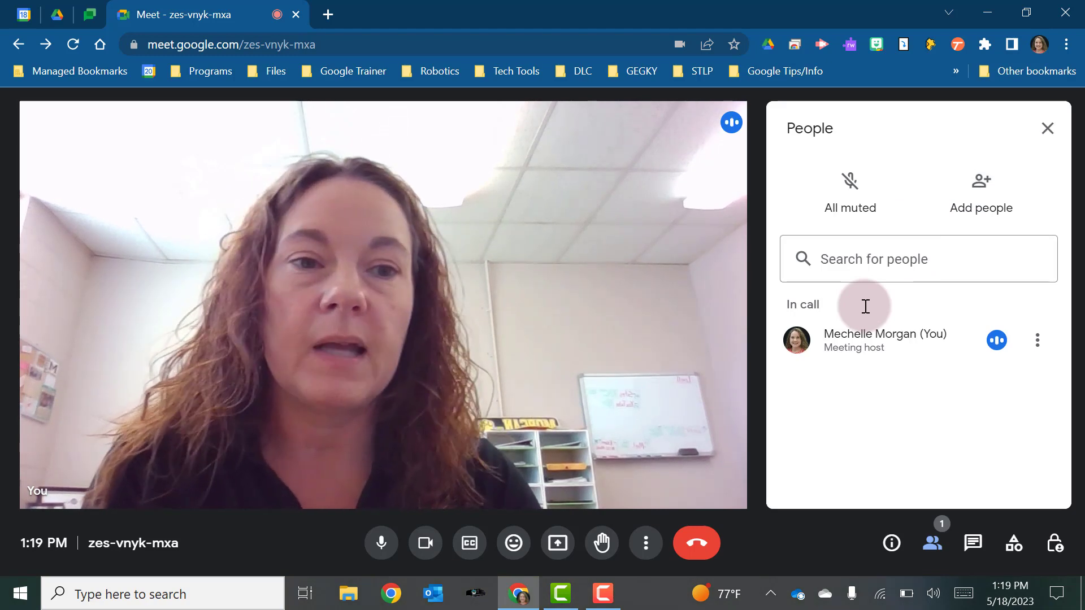
click(850, 195)
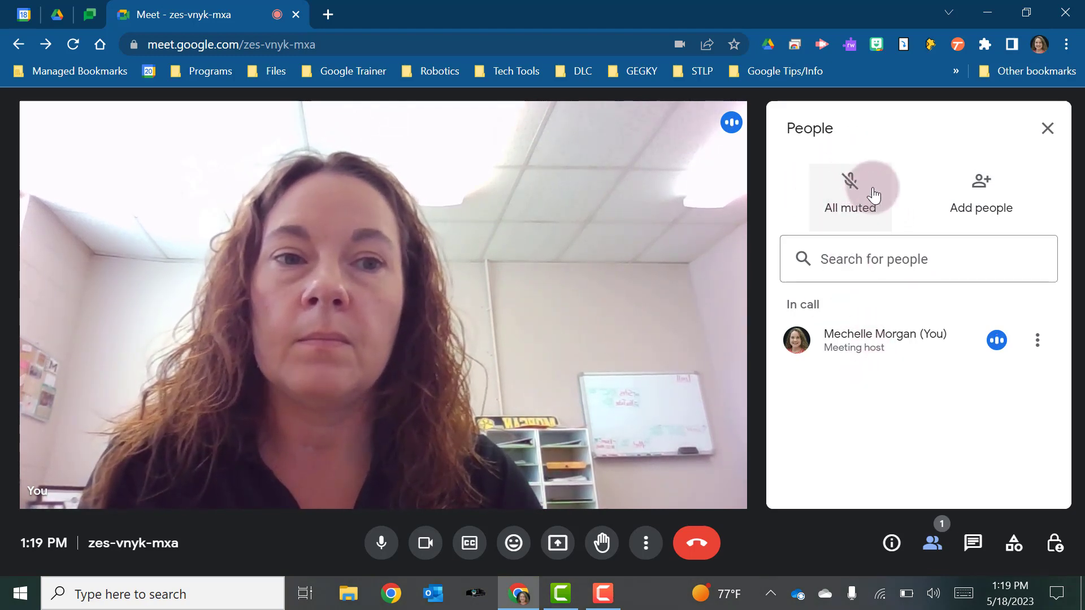
click(1049, 133)
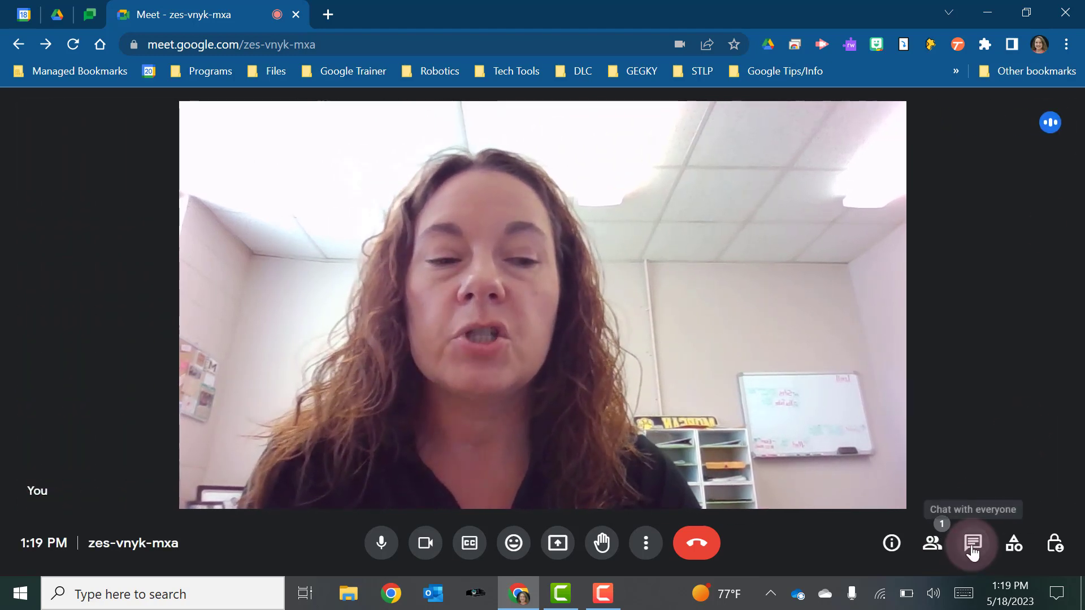
Look over the in-call messages and the list of meeting activities, from breakout rooms to whiteboarding.
click(973, 544)
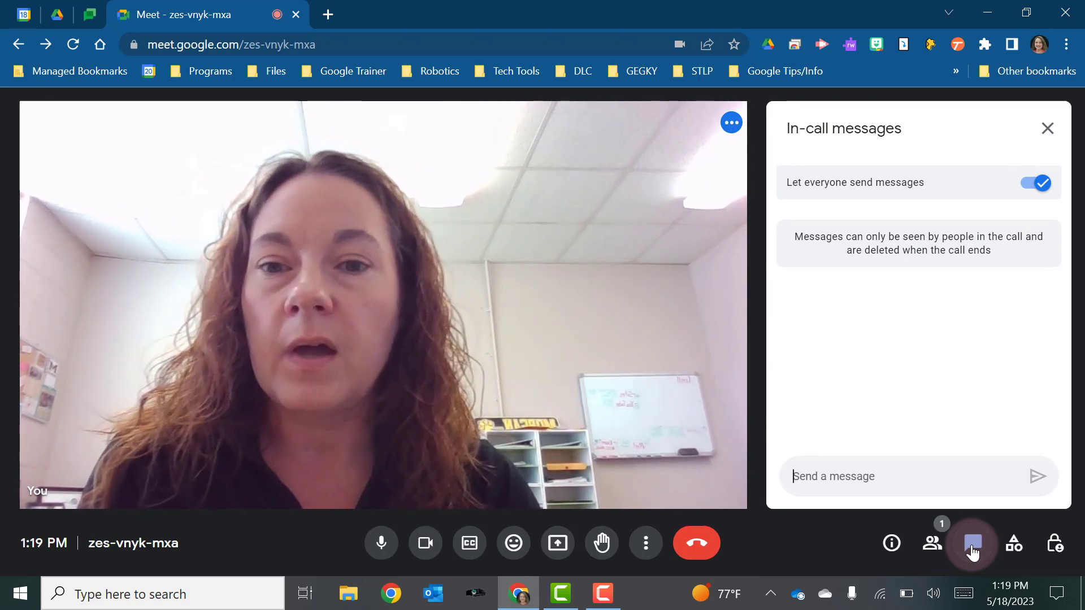
click(1014, 545)
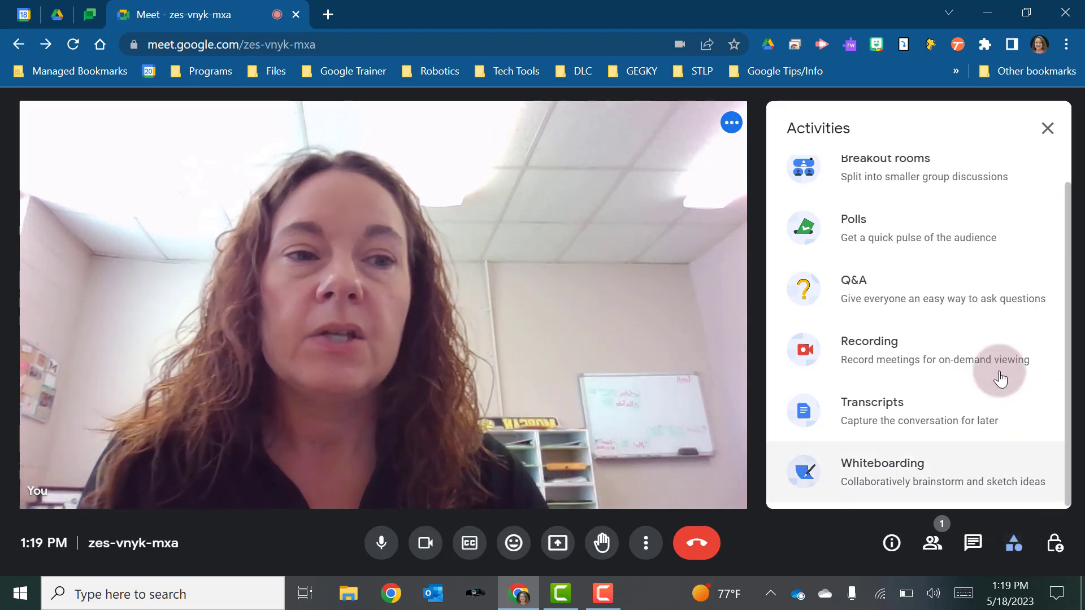
scroll(998, 371, up, 1)
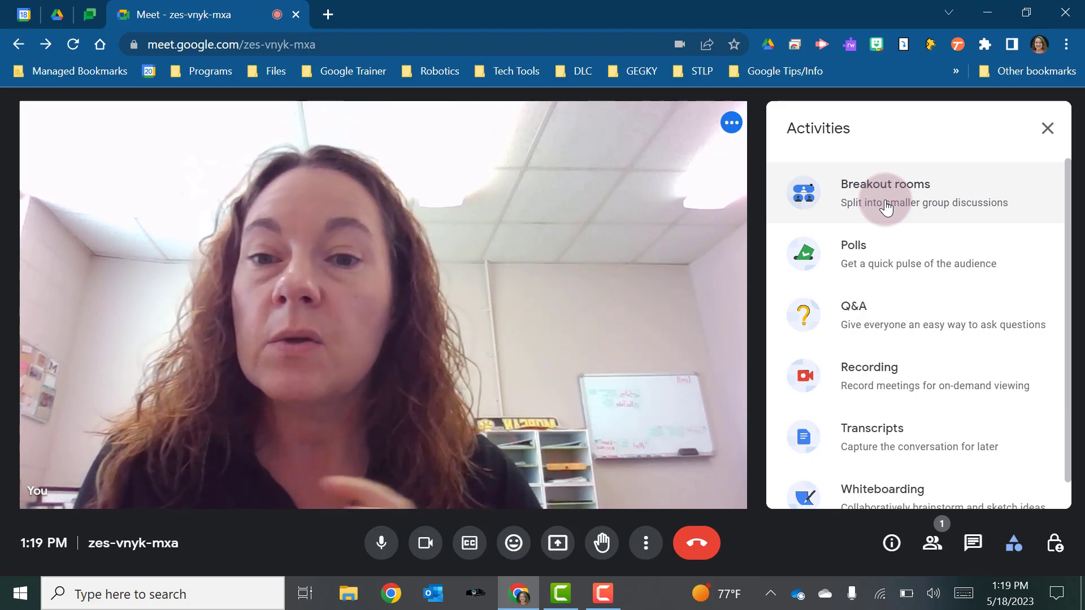
Review the breakout room setup, including room count, timer, guest assignment and room opening, and close it without opening the rooms.
click(886, 205)
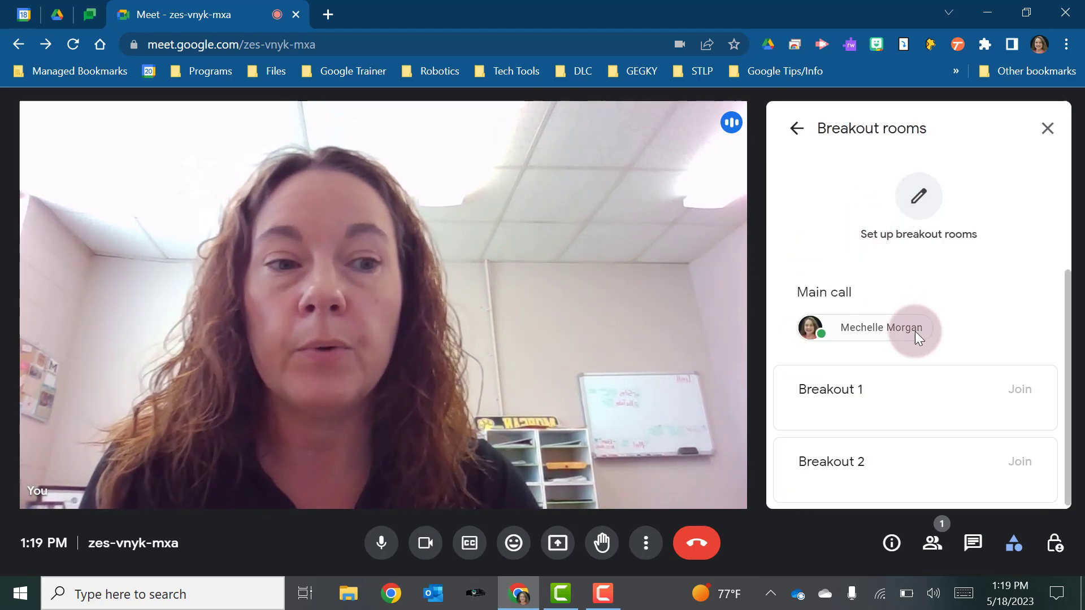
click(917, 207)
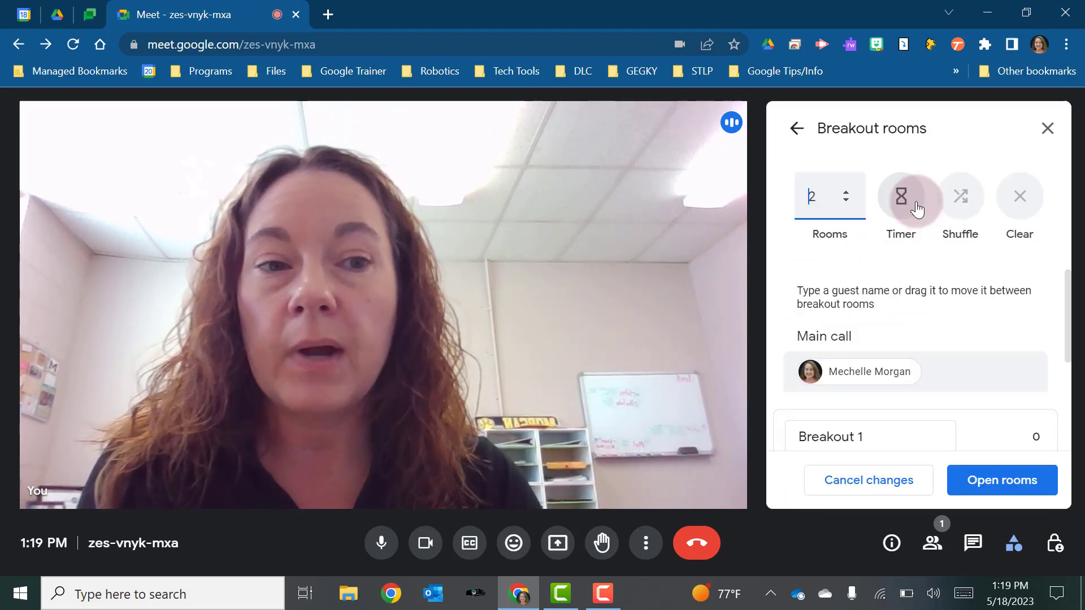
click(819, 203)
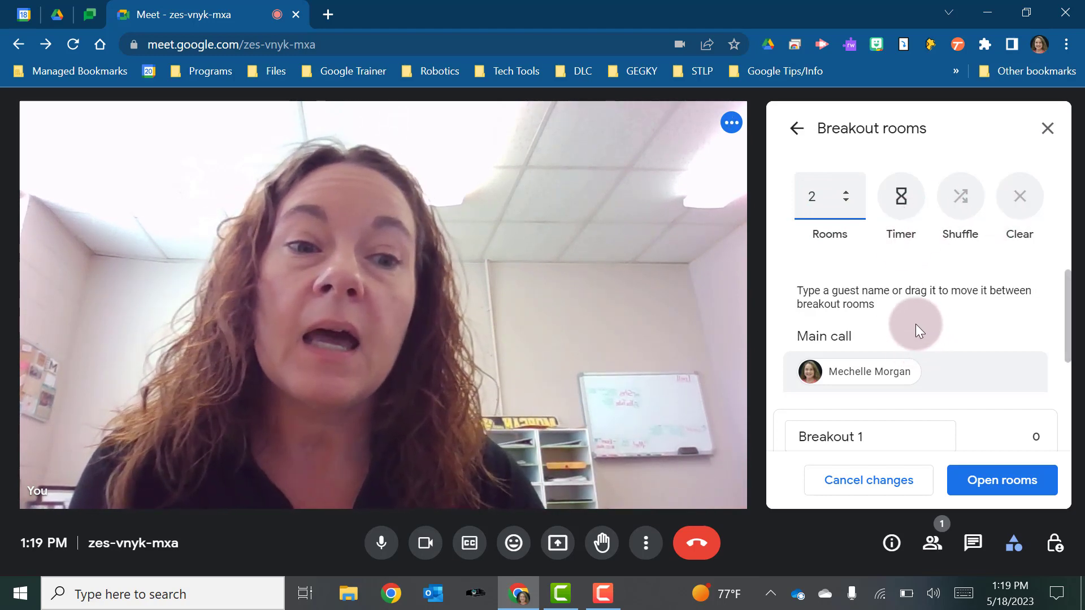
scroll(916, 368, down, 2)
scroll(916, 364, up, 2)
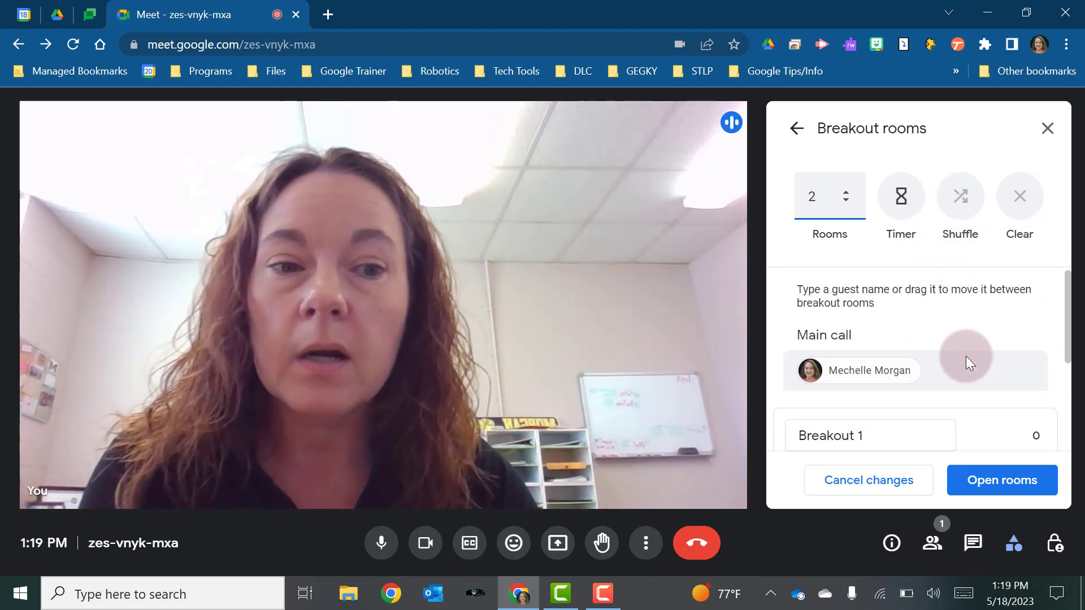
scroll(965, 356, down, 2)
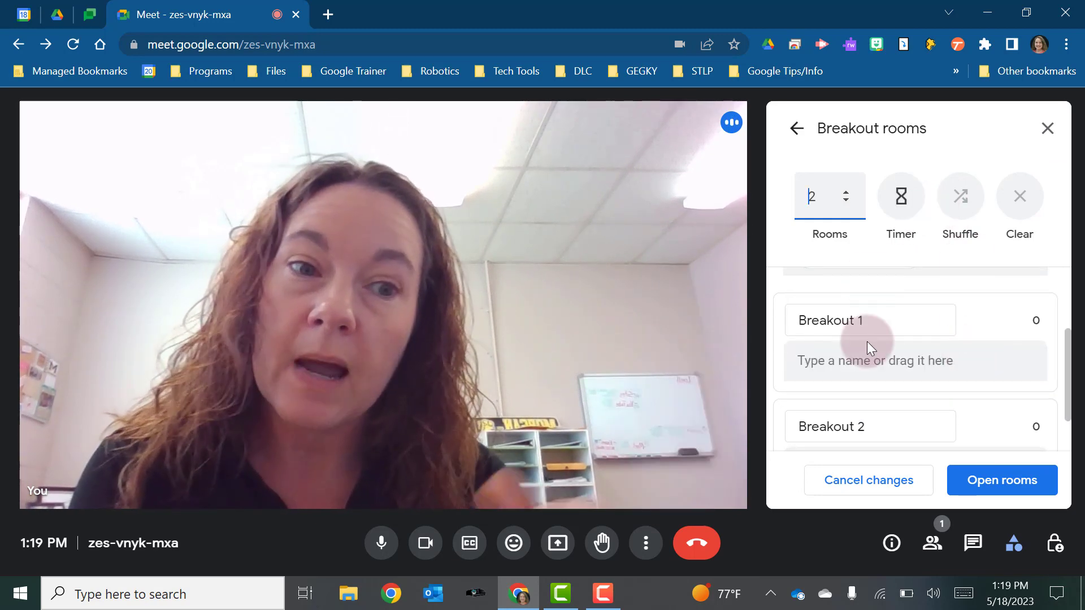
scroll(867, 341, up, 1)
scroll(867, 341, up, 1)
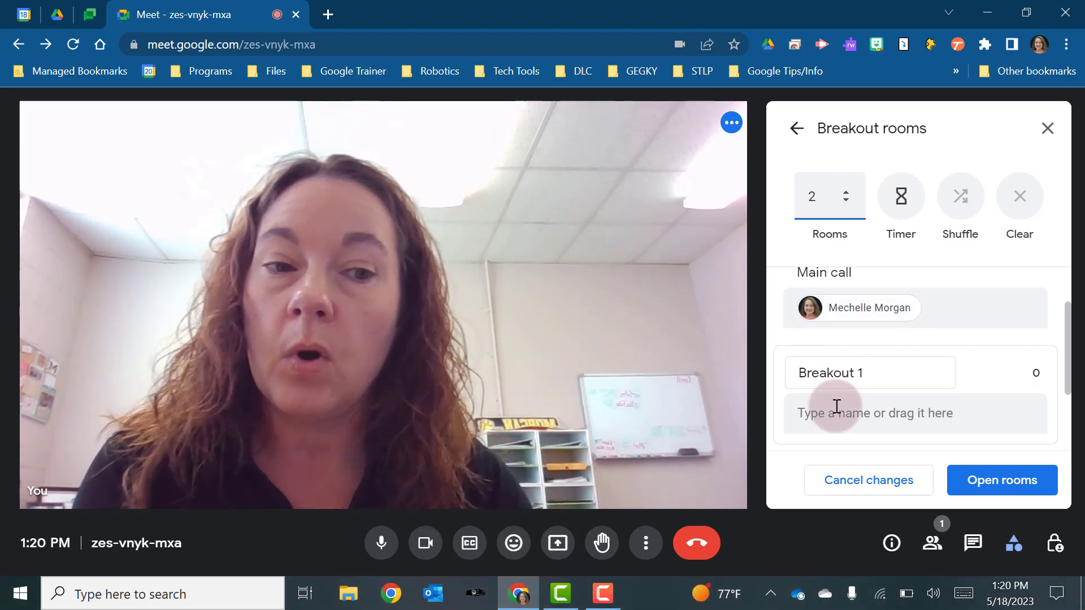
click(1007, 479)
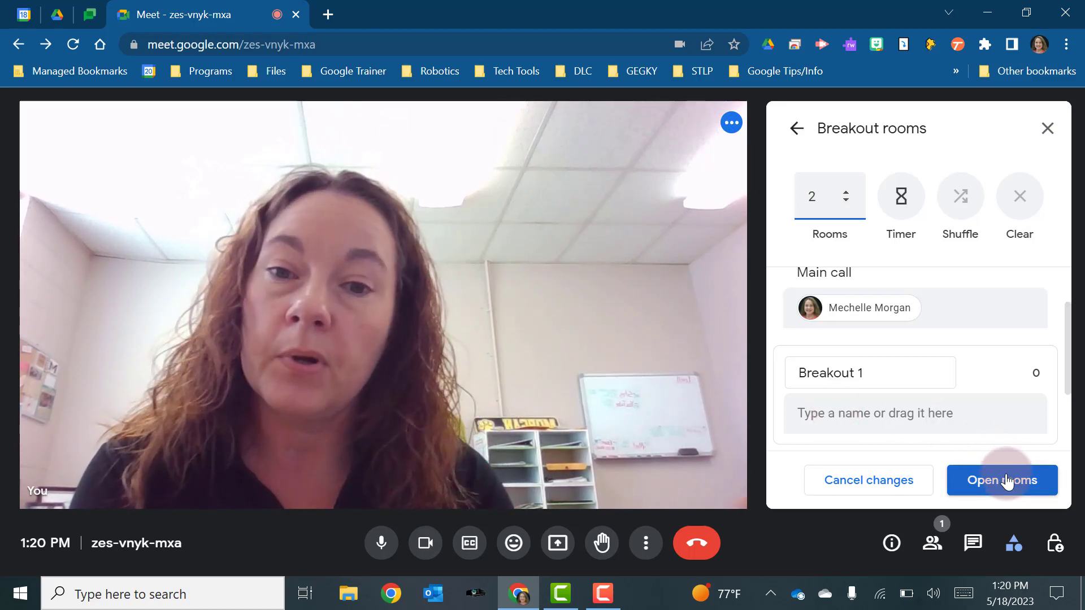
click(1040, 145)
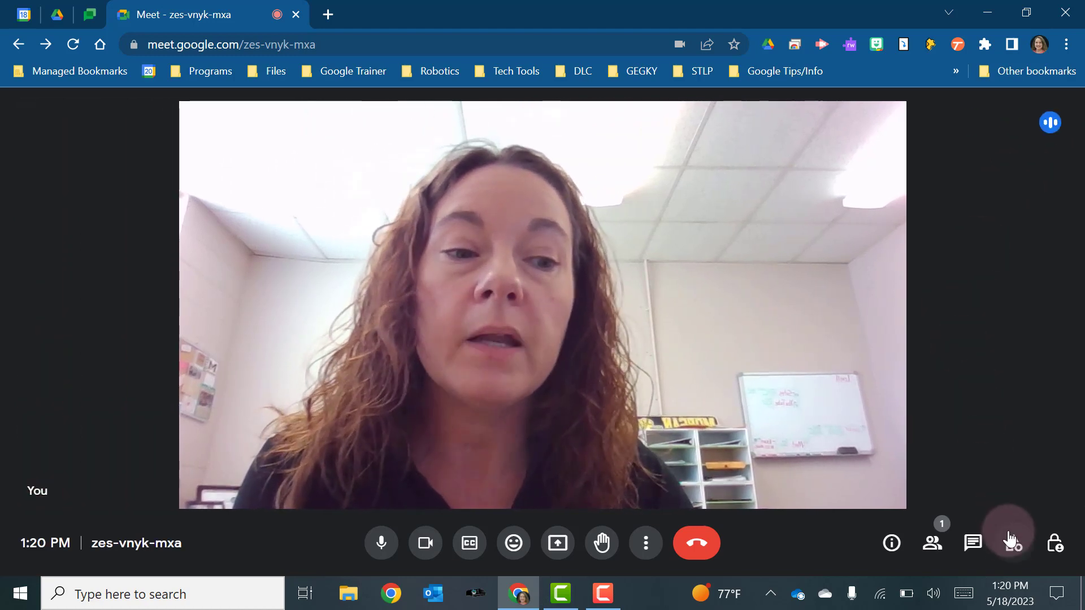
Start a blank poll, examine its question, answer, anonymity and launch options, and close it without saving.
click(1013, 543)
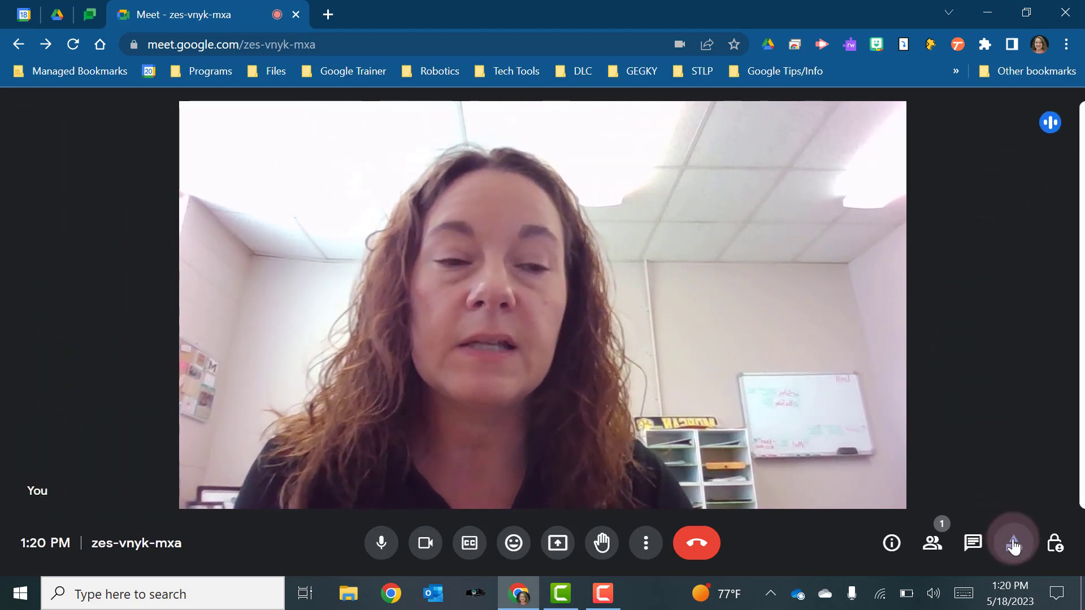
click(877, 277)
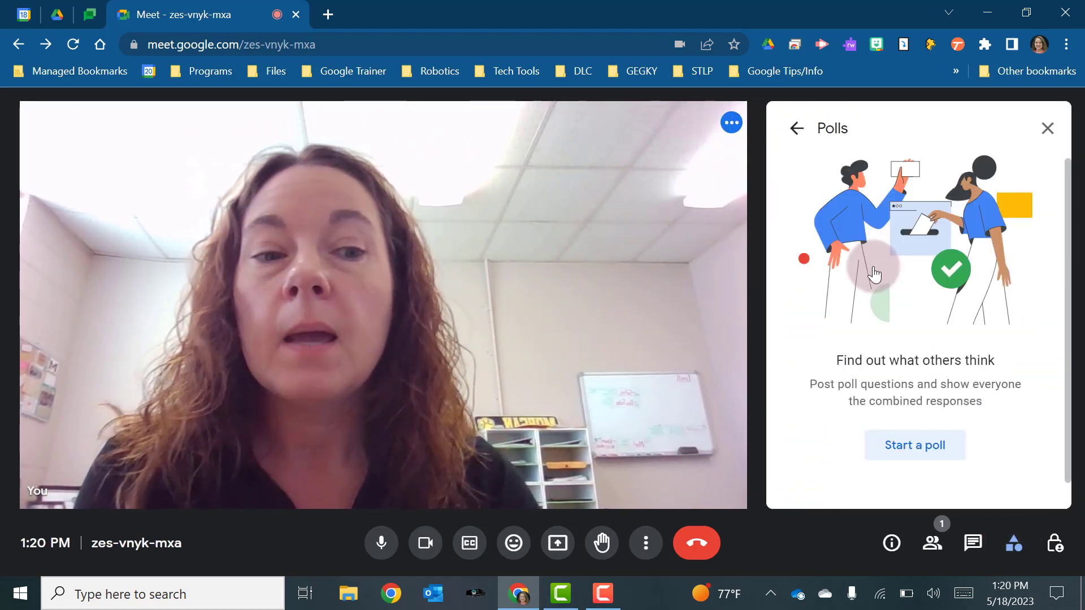
click(899, 463)
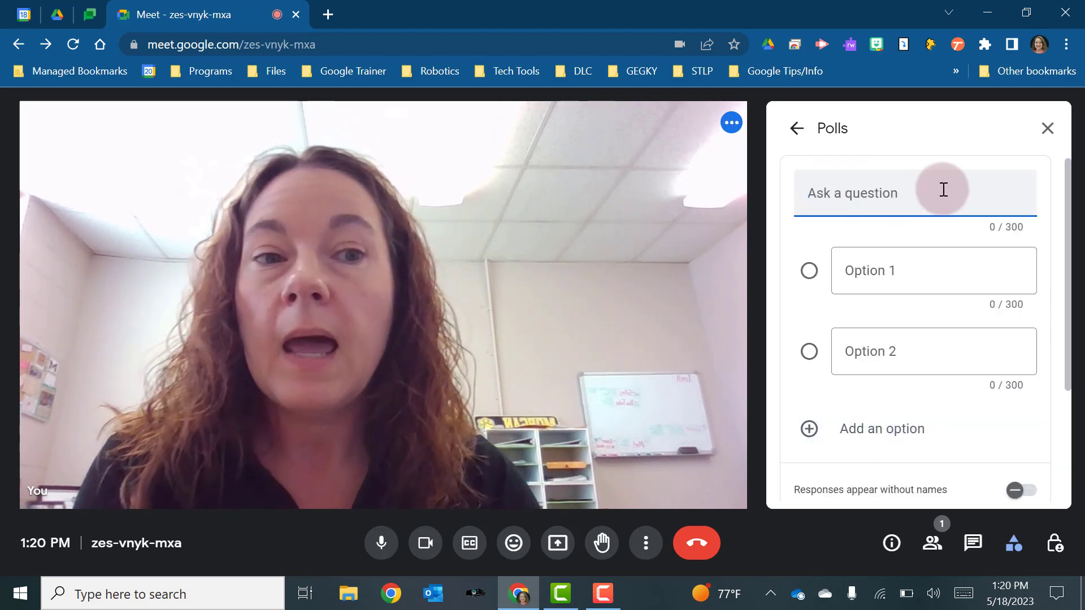
scroll(892, 312, down, 1)
scroll(892, 310, down, 2)
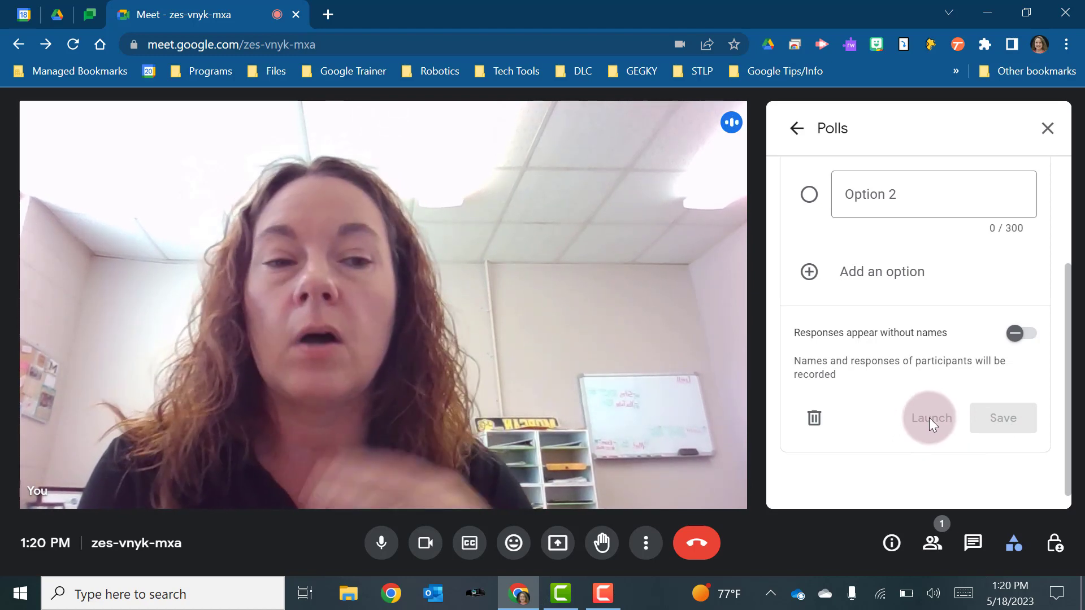
click(1047, 126)
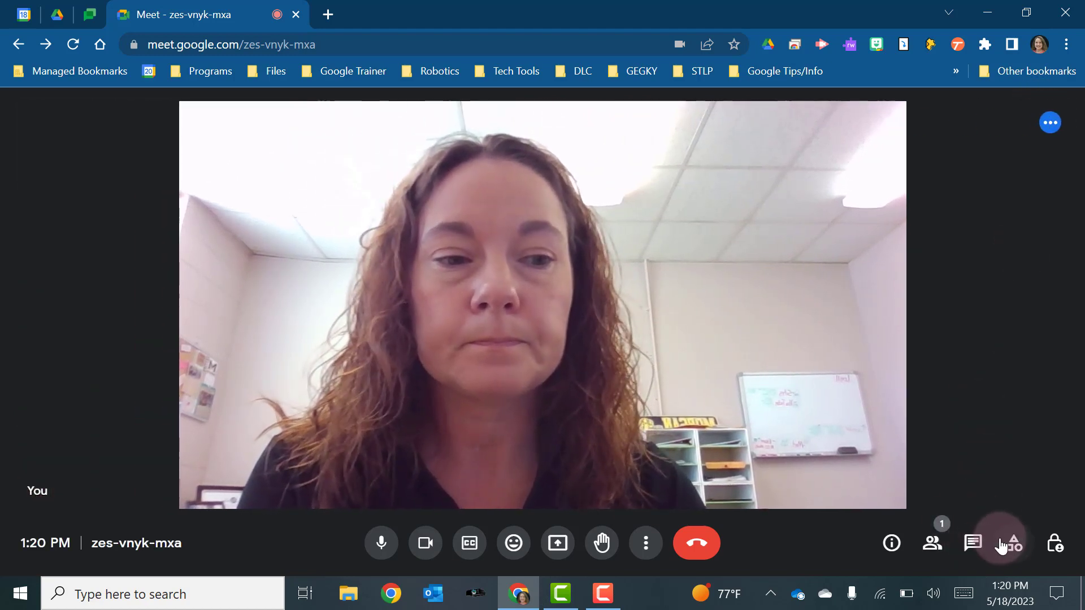
Review the Q&A activity and its form for asking a question, including anonymous posting, and close it without posting.
click(1010, 545)
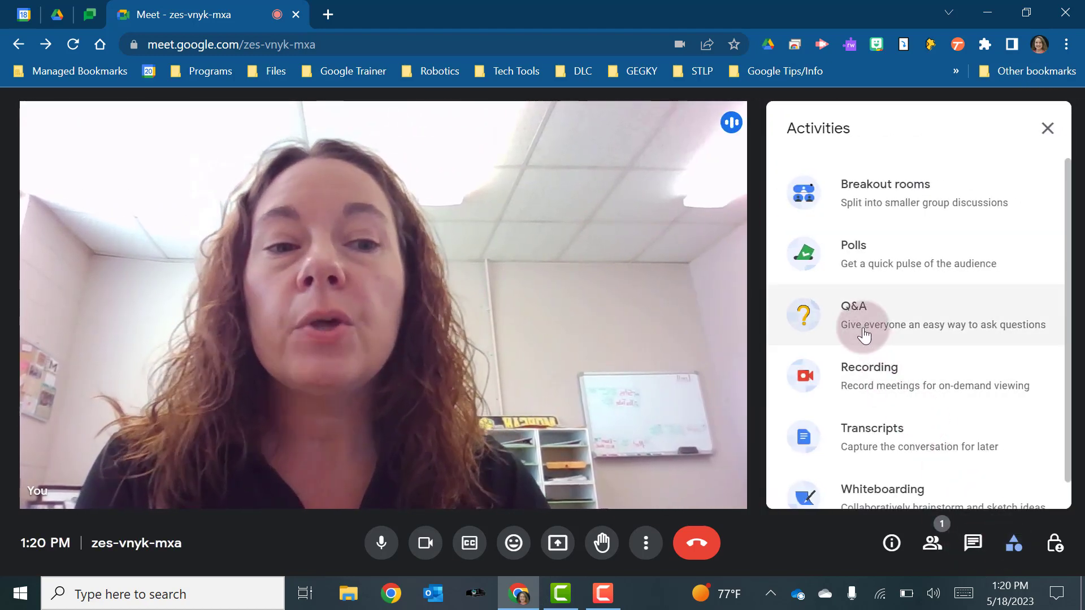
click(865, 334)
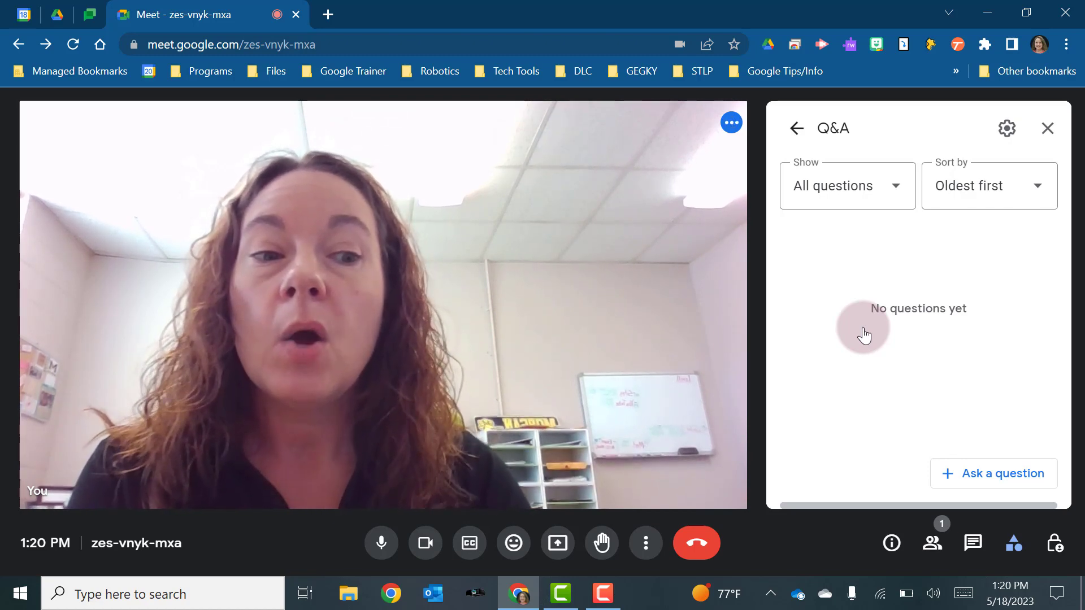
click(968, 473)
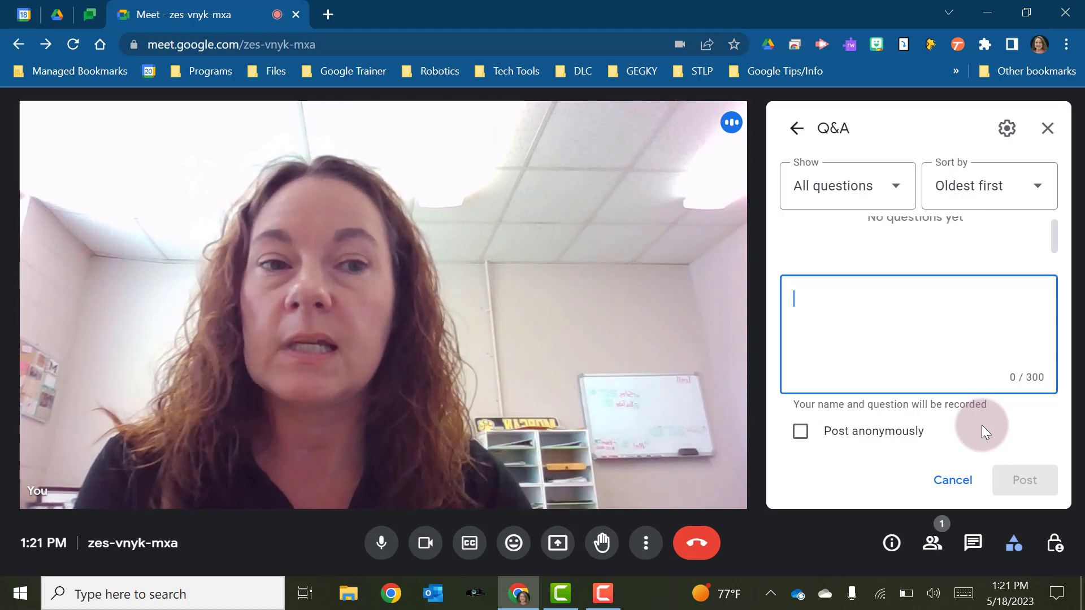
click(1048, 129)
Review the Recording activity and where the video call recording gets saved, and close it without recording.
click(1004, 547)
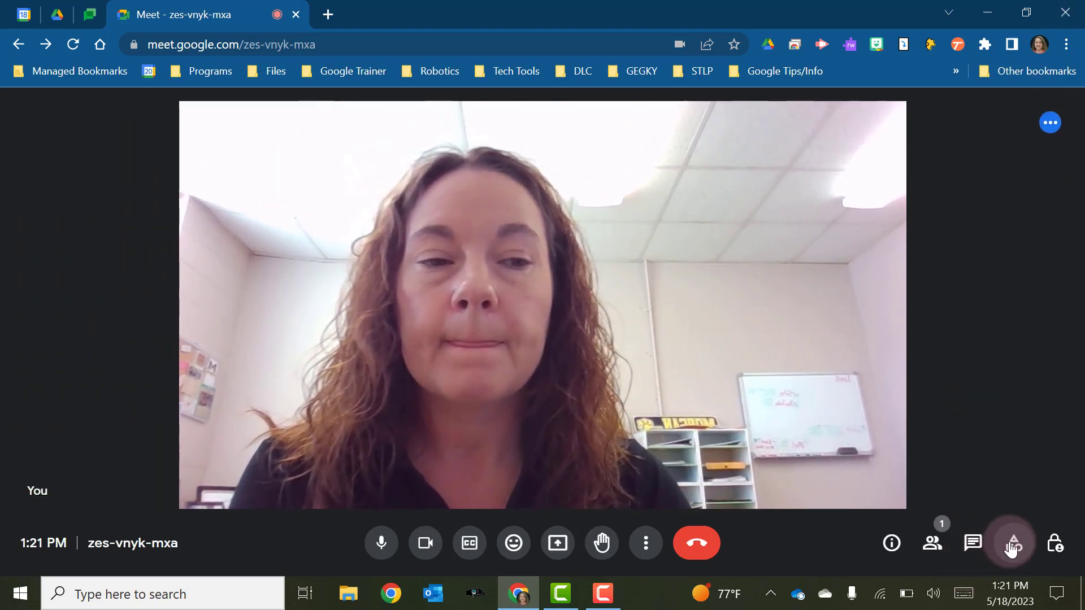
scroll(898, 338, down, 1)
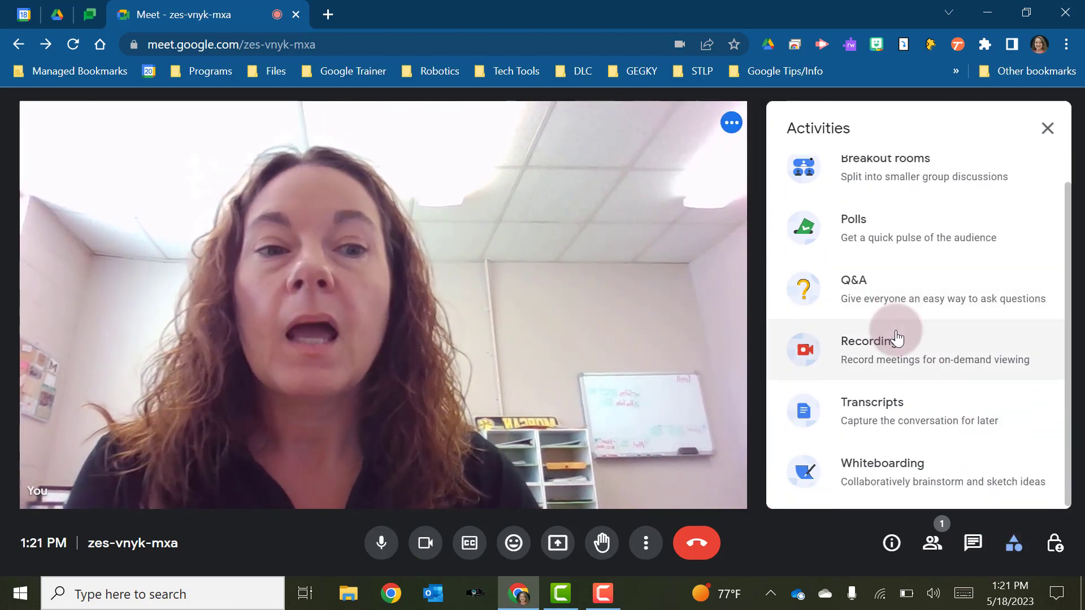
click(870, 353)
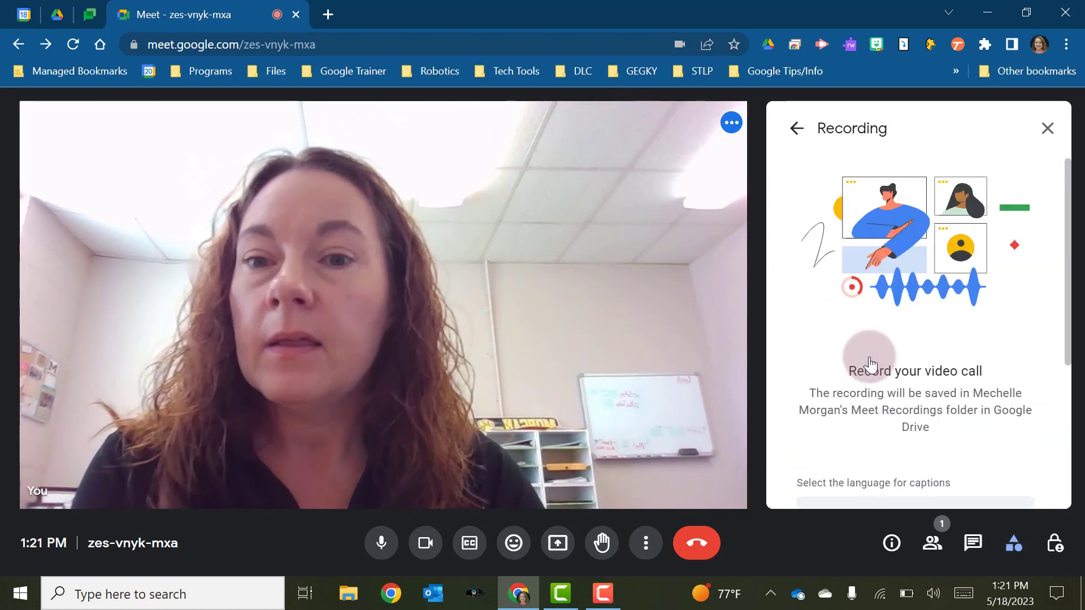
click(1049, 131)
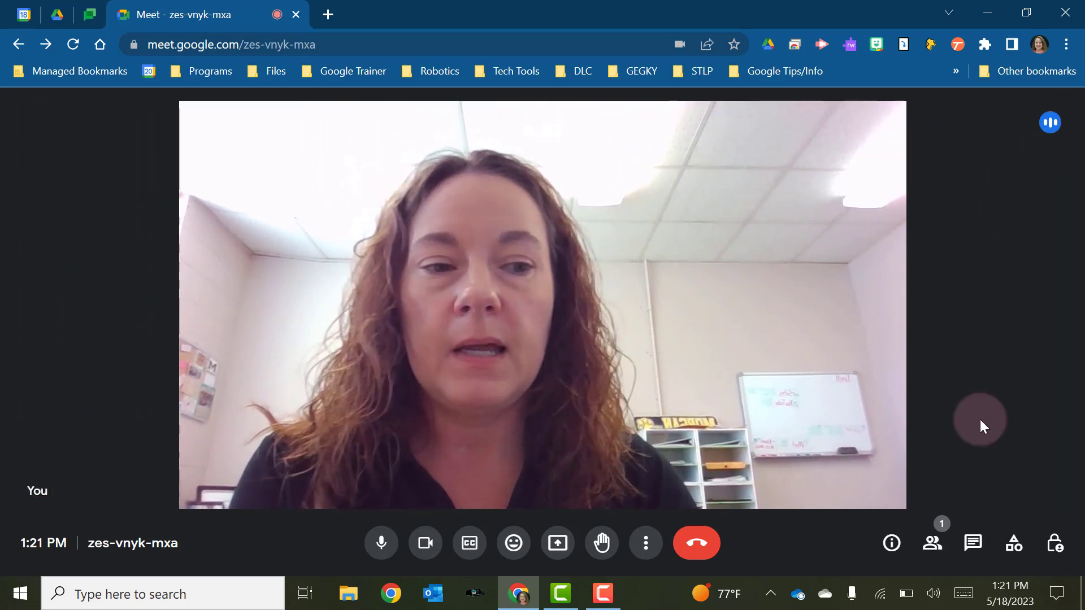
Start transcribing the call from the Transcripts activity and accept the participant consent notice.
click(1007, 549)
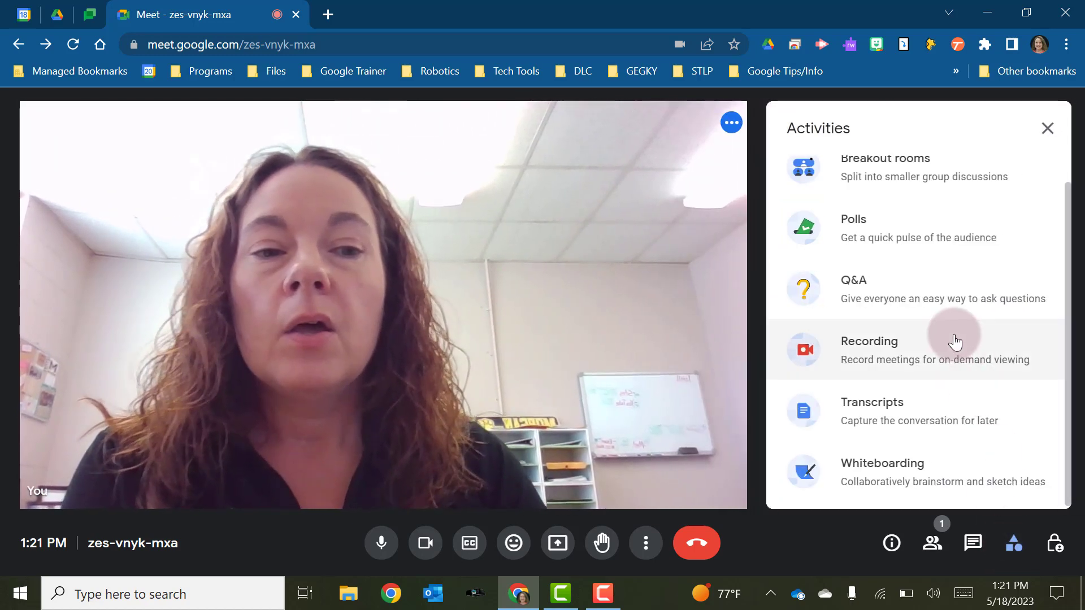
click(851, 425)
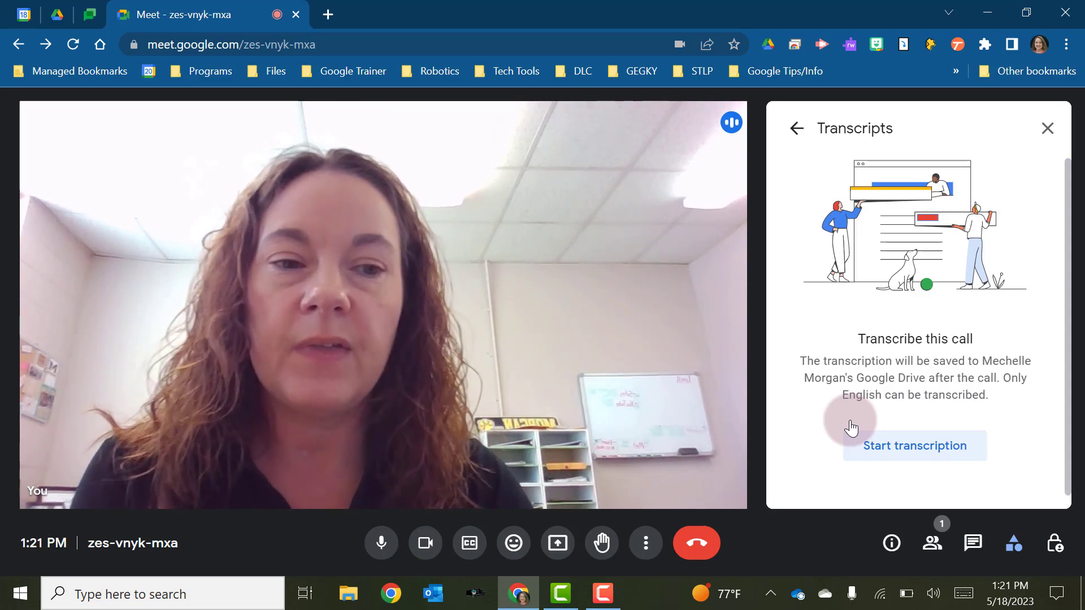
scroll(888, 427, down, 1)
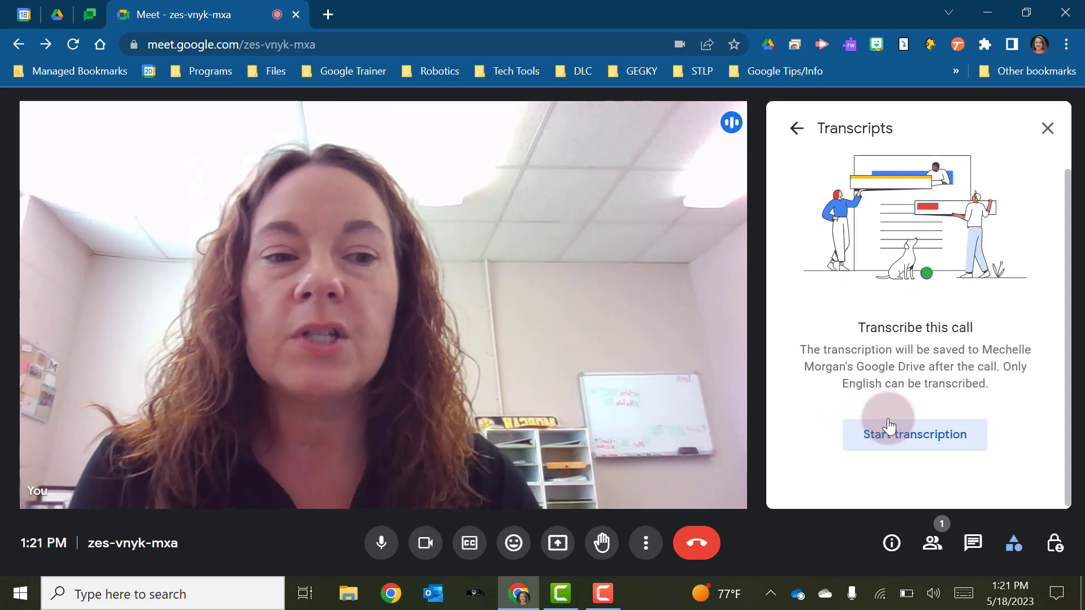
click(866, 448)
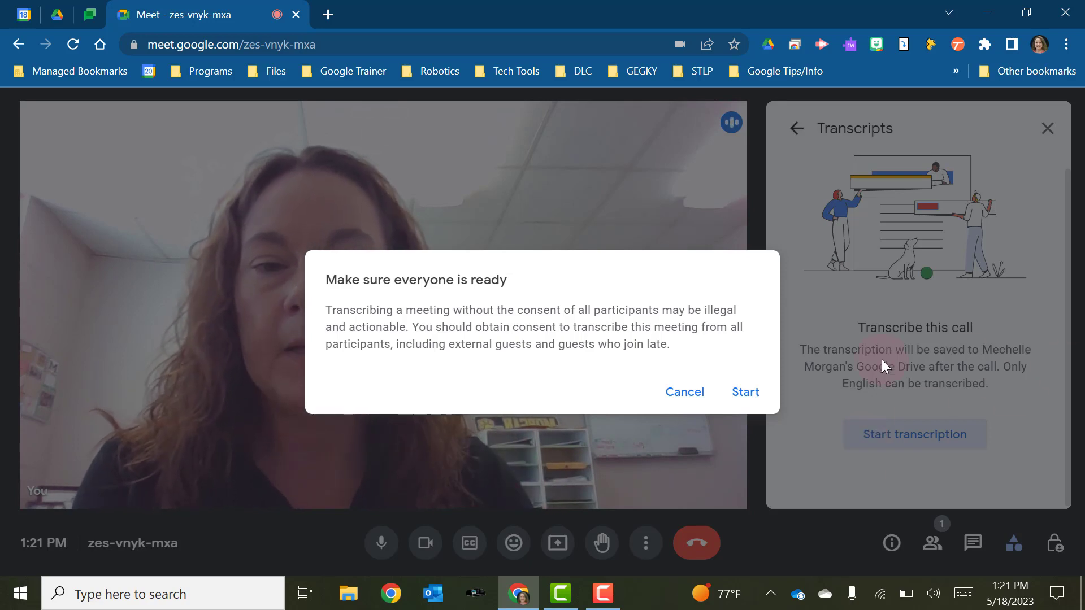
click(742, 396)
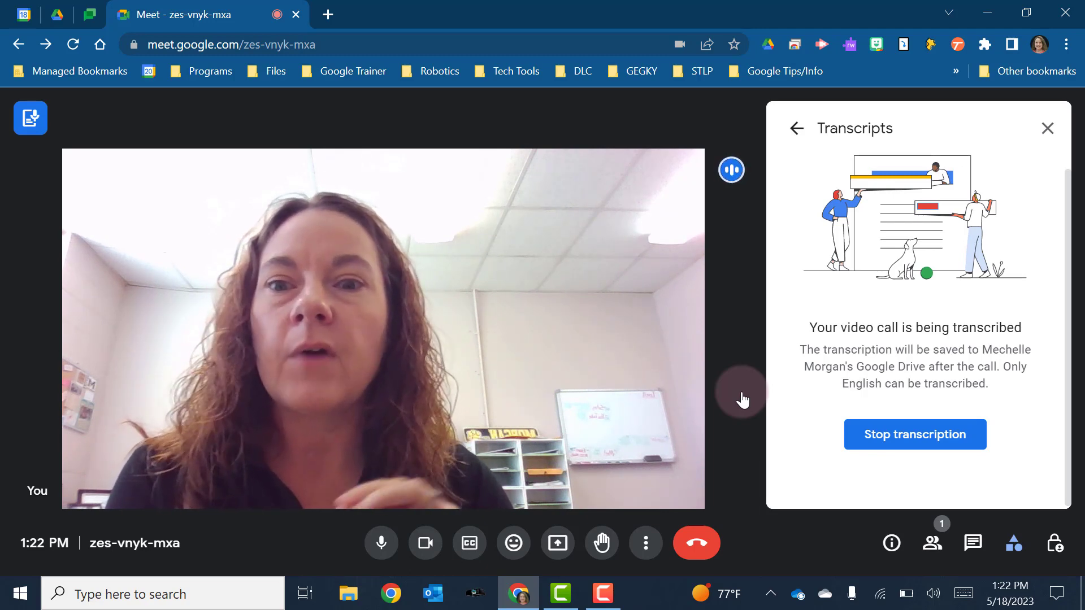
Stop transcribing the meeting and close the Transcripts activity.
click(874, 435)
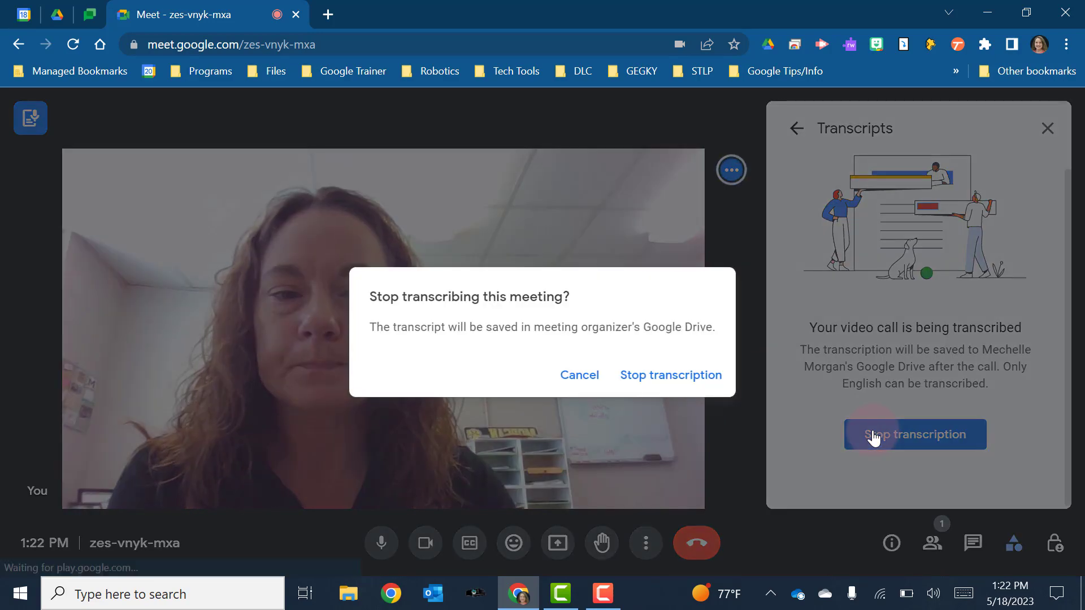
click(673, 377)
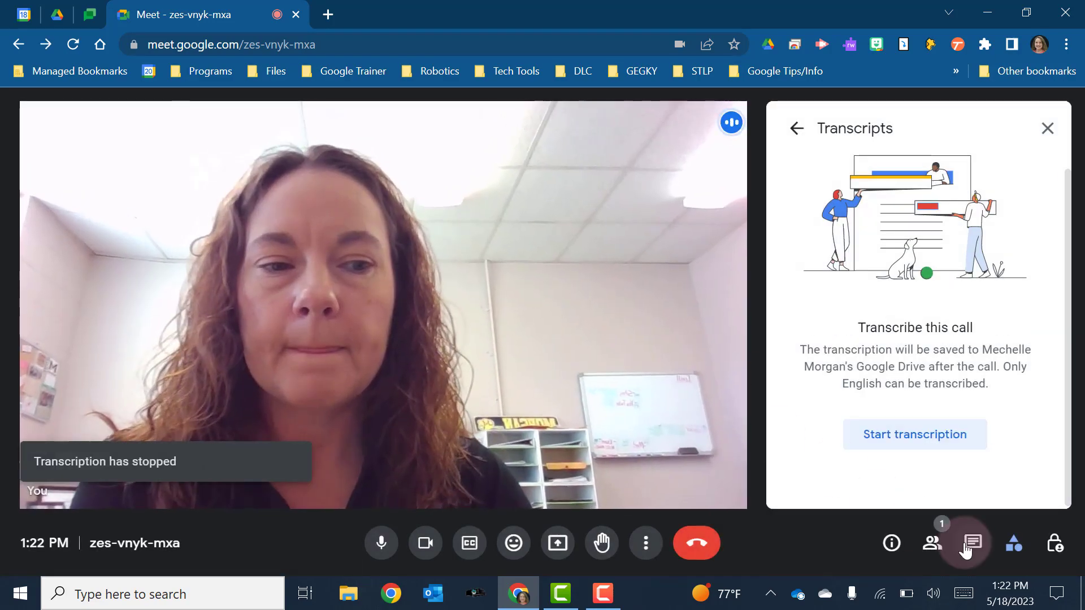
click(1047, 128)
Look at the Whiteboarding activity and close the list of activities.
click(1006, 546)
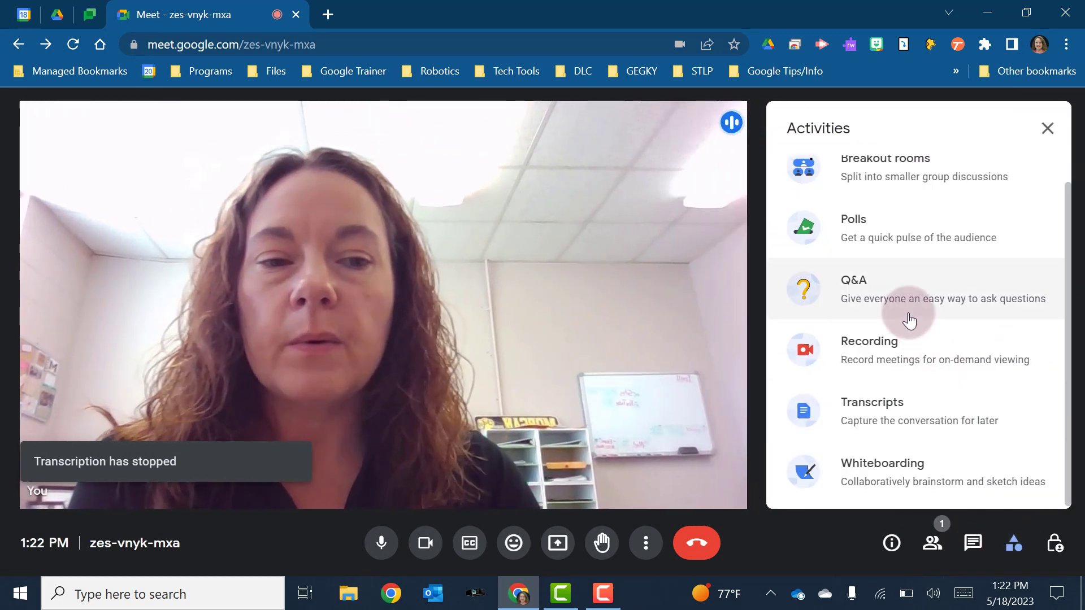
click(862, 470)
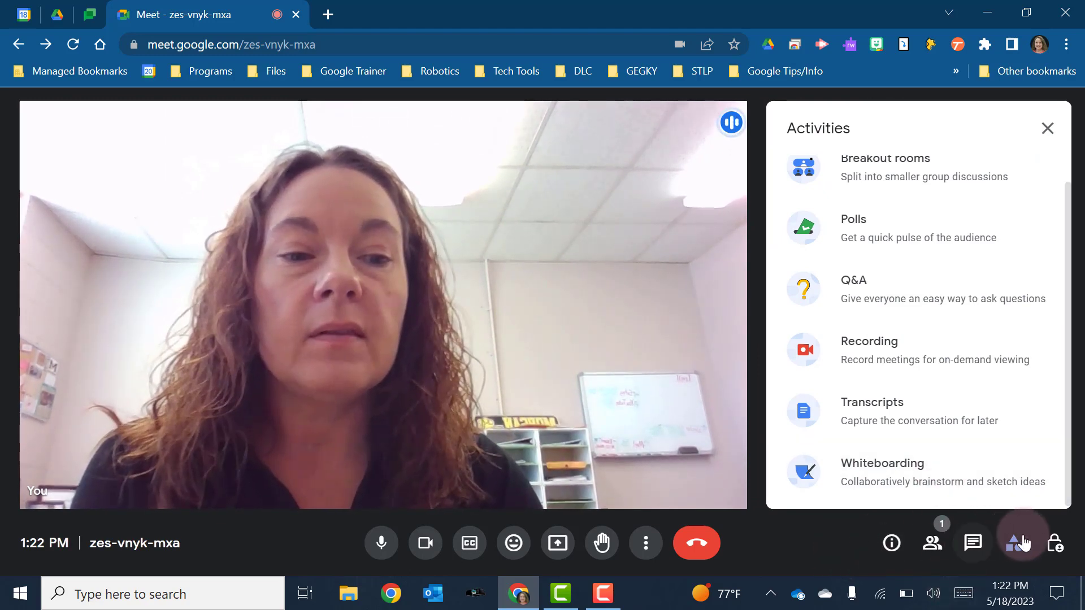
click(1047, 128)
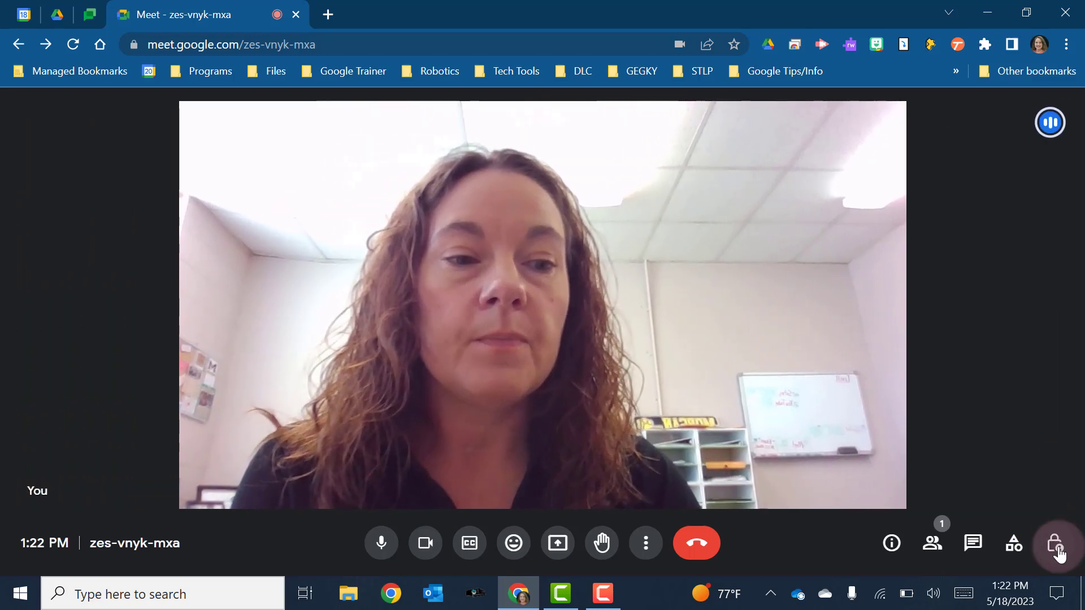
Review the host controls for meeting moderation, participant permissions, quick access and Q&A, and close them without changing any setting.
click(1055, 544)
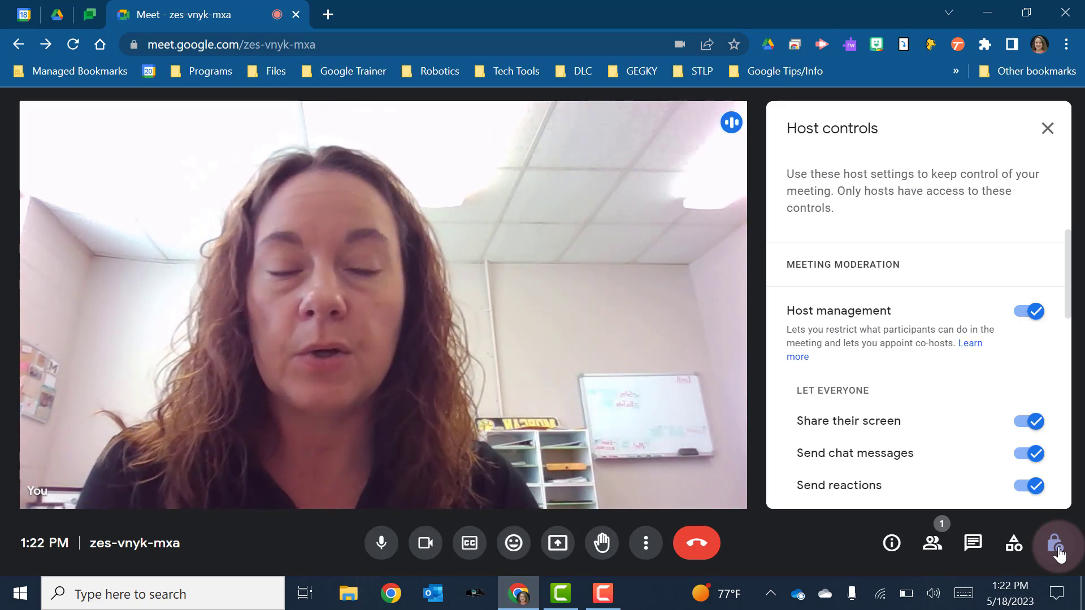
scroll(945, 317, down, 2)
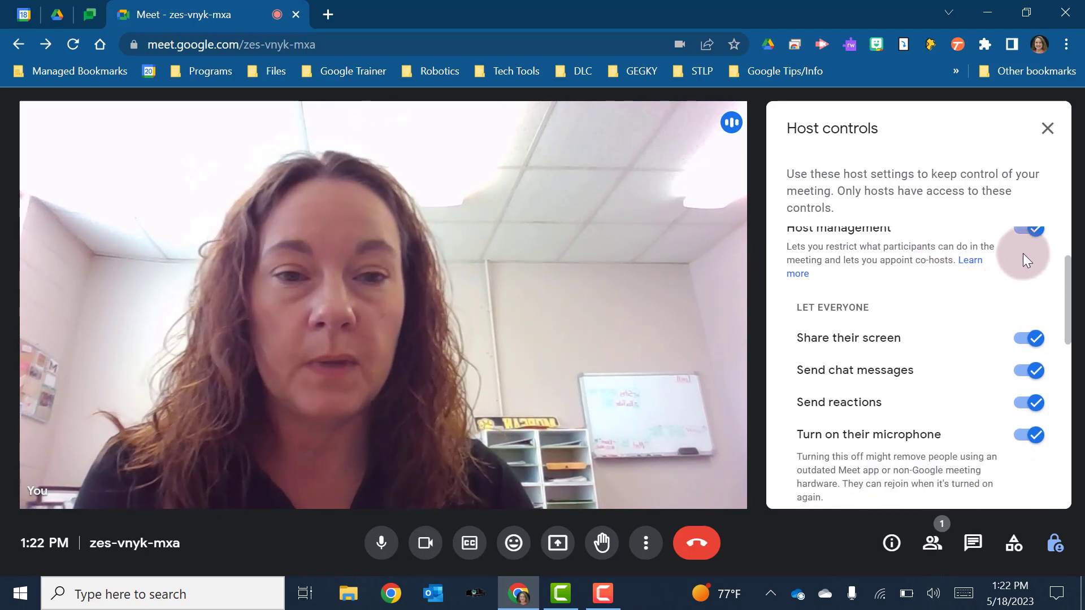
scroll(1023, 253, up, 1)
scroll(1023, 253, down, 2)
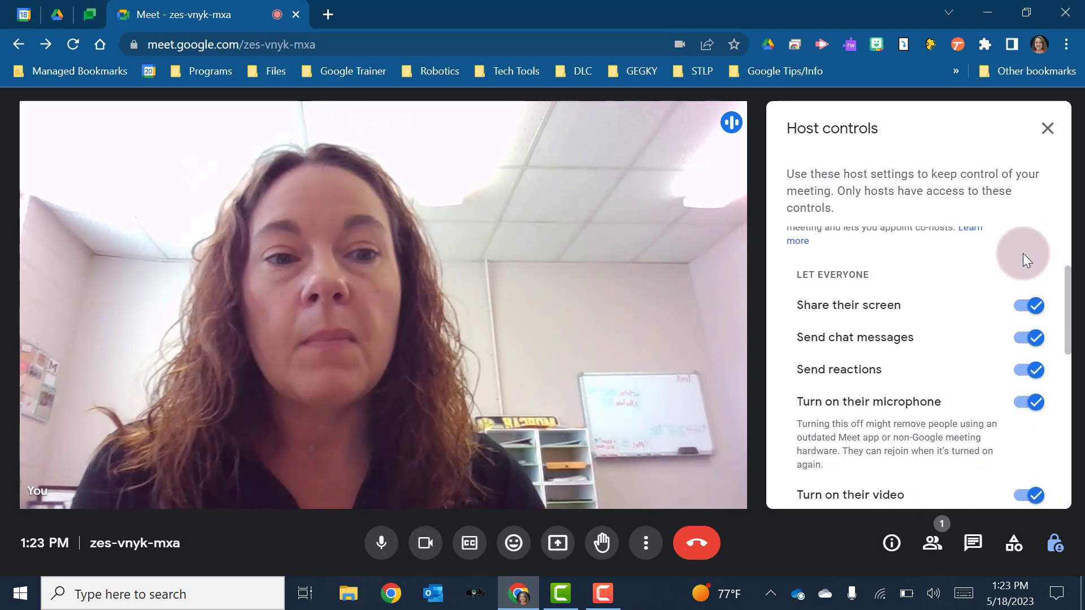
scroll(1023, 253, up, 1)
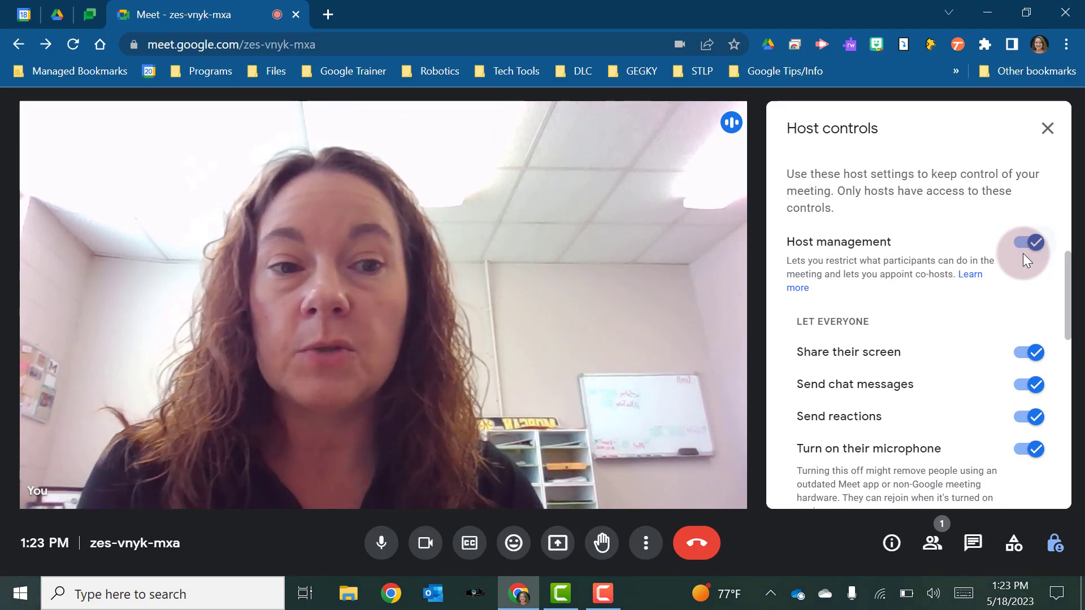
scroll(1023, 254, down, 2)
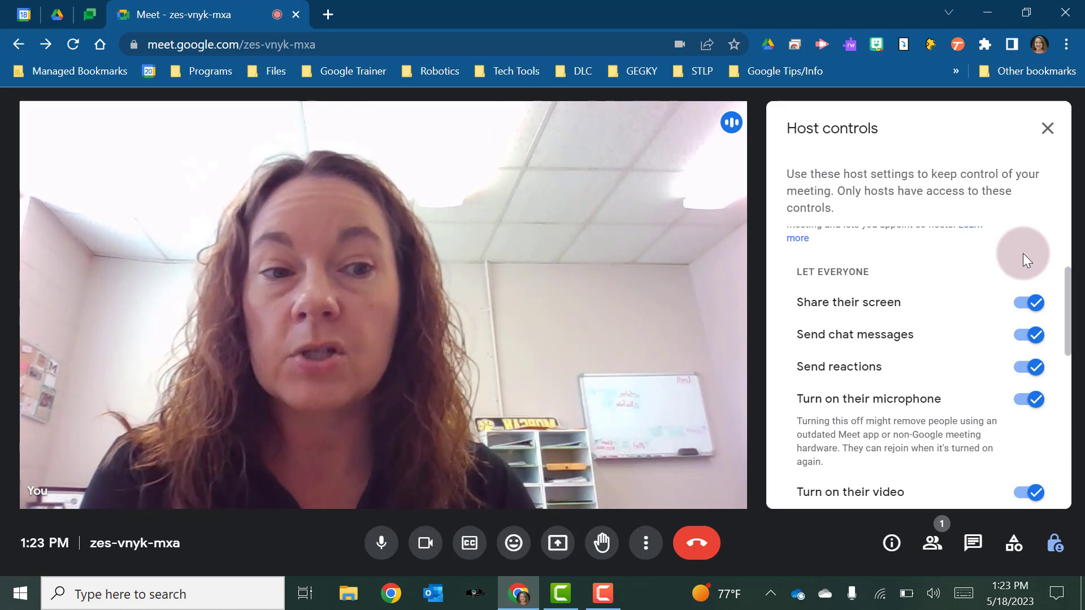
scroll(1023, 253, down, 2)
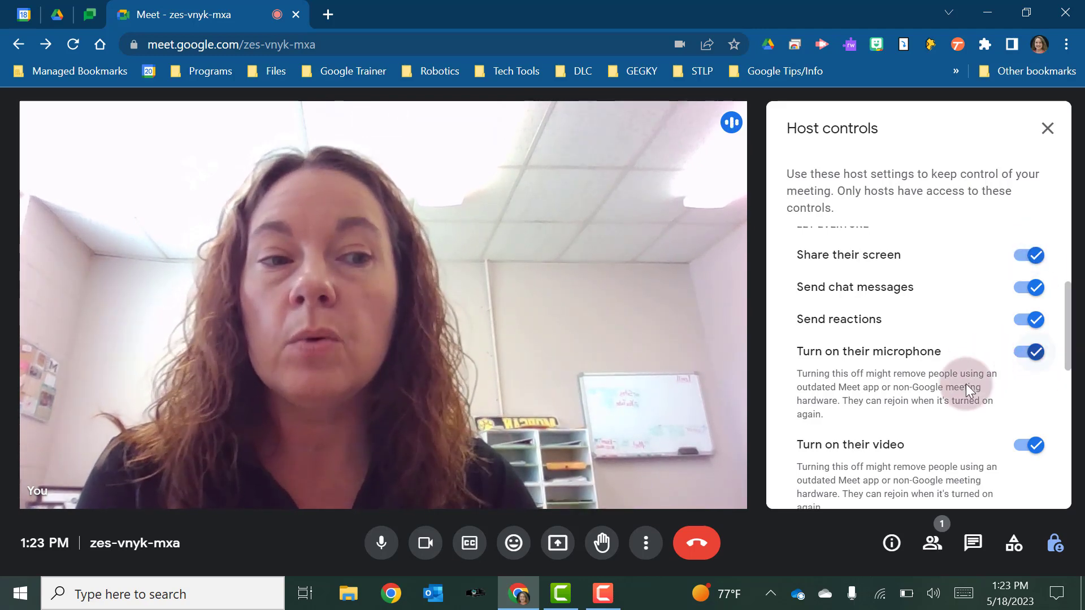
scroll(933, 422, down, 3)
scroll(933, 421, down, 6)
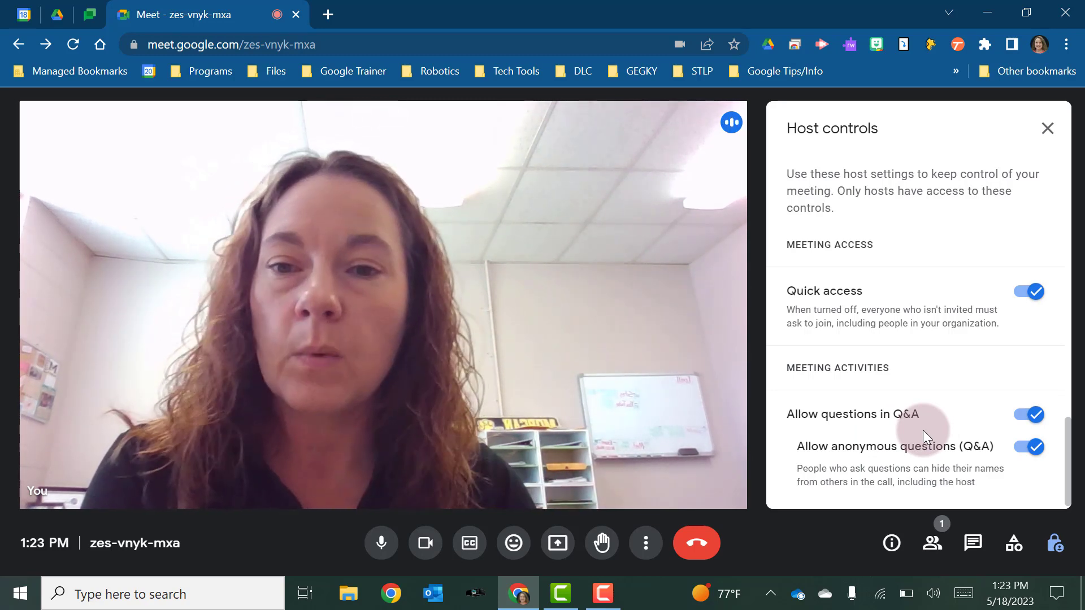
click(1049, 140)
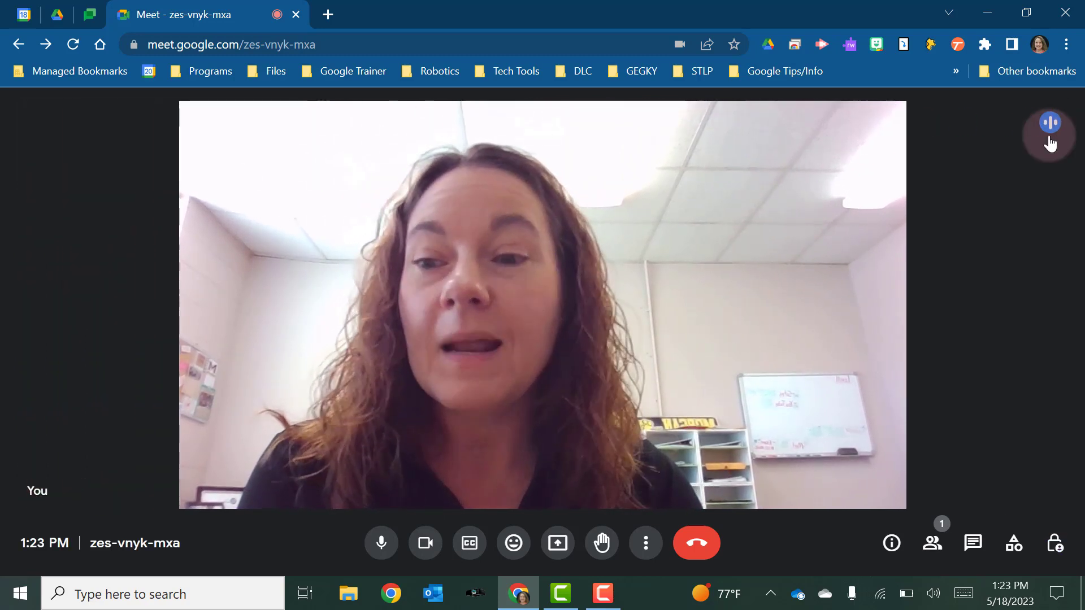